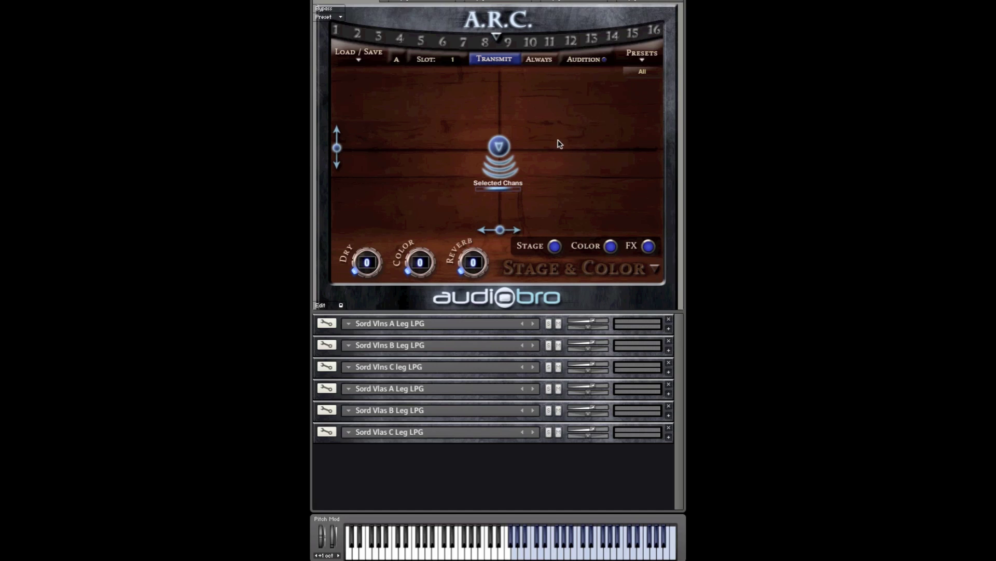
# Apply the Dry Reset preset and view the Sord Vlns A Leg LPG instrument's expanded settings before collapsing it
pyautogui.click(642, 60)
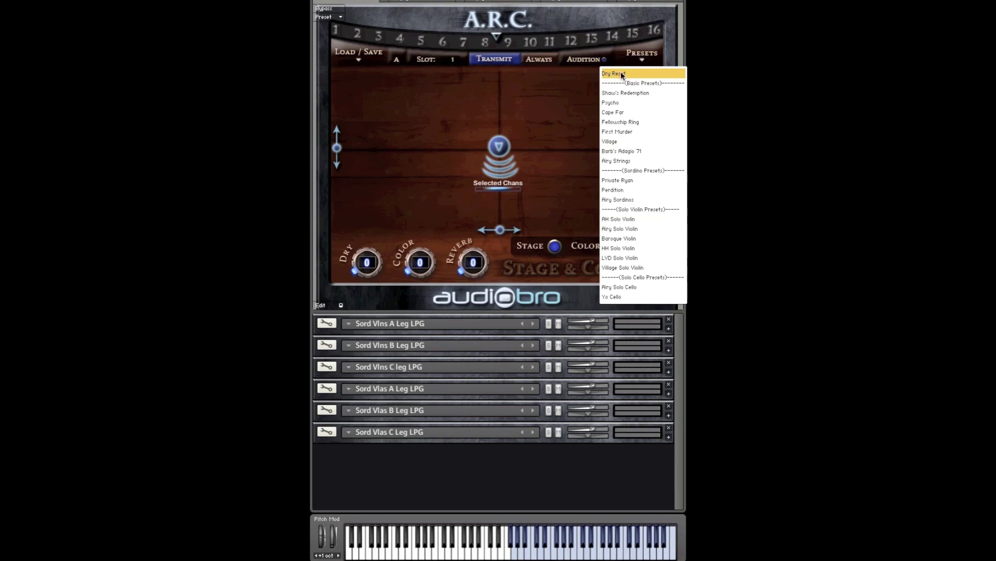
pyautogui.click(620, 73)
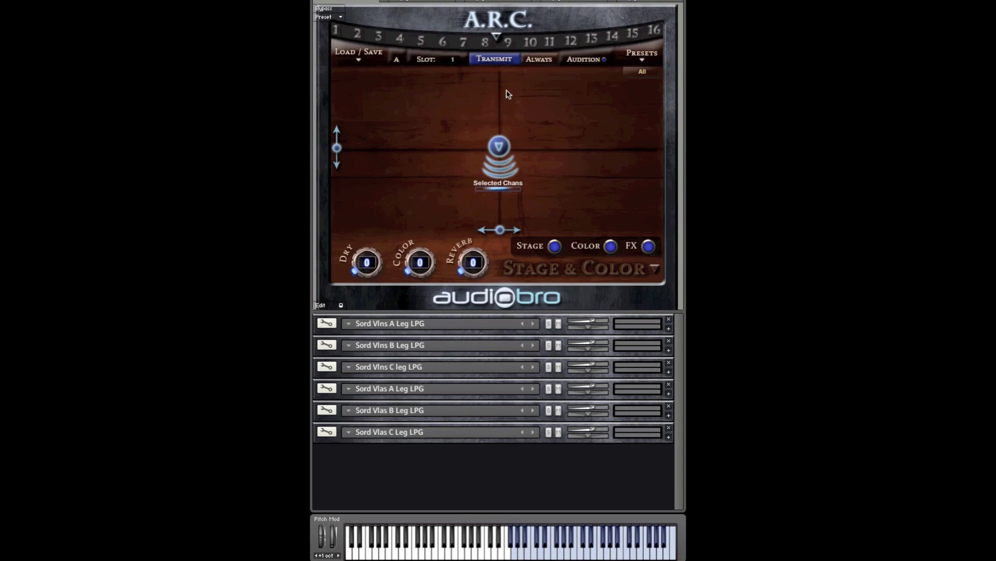
pyautogui.click(668, 329)
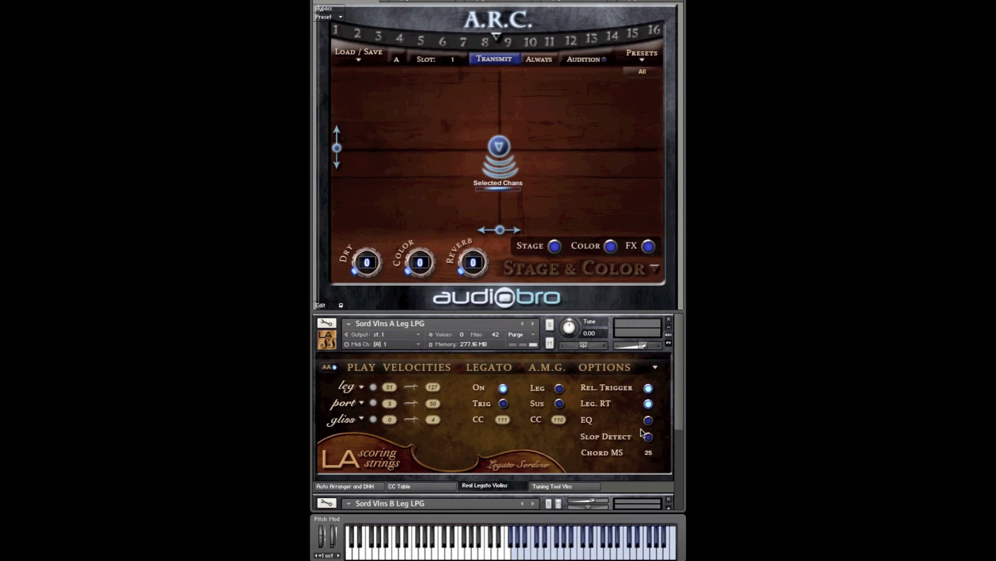
pyautogui.click(669, 331)
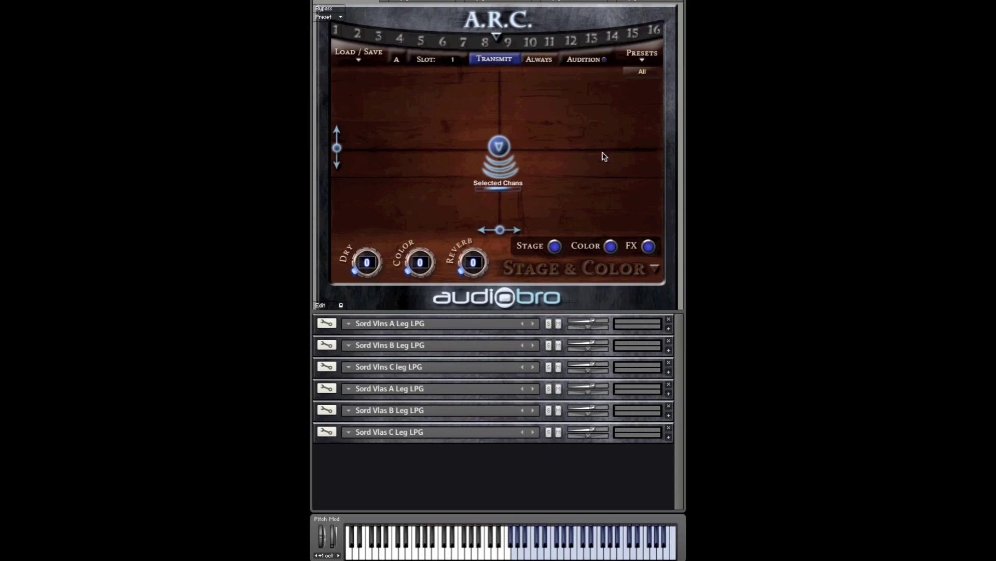
# Review the available presets and the channel assignments on the Setup page, returning to Stage & Color
pyautogui.click(644, 61)
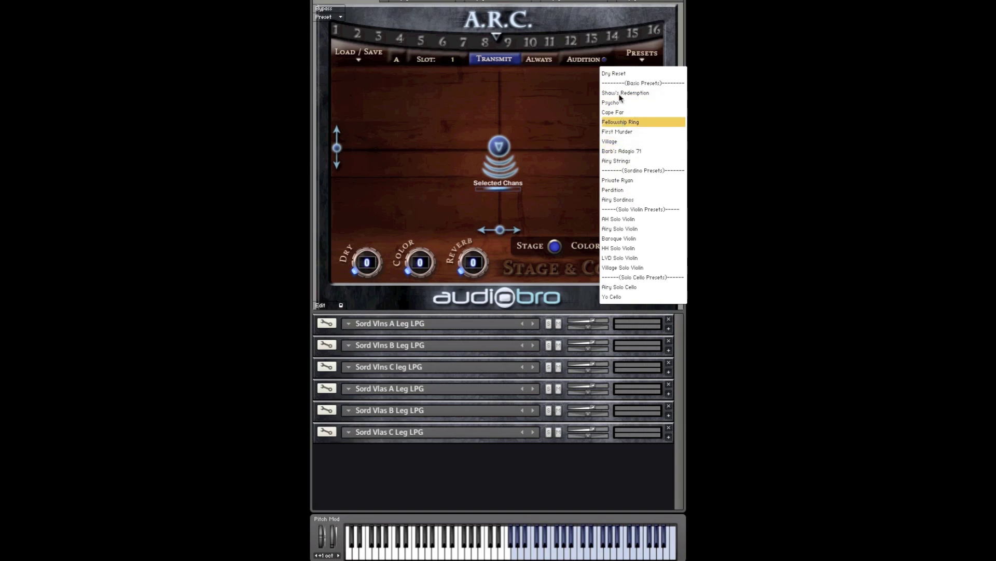
pyautogui.click(576, 87)
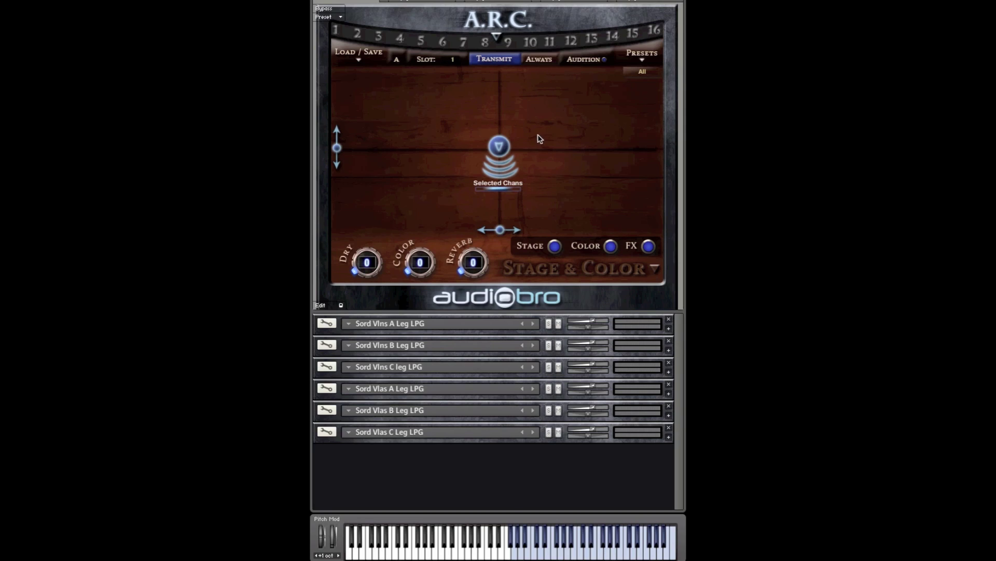
pyautogui.click(554, 270)
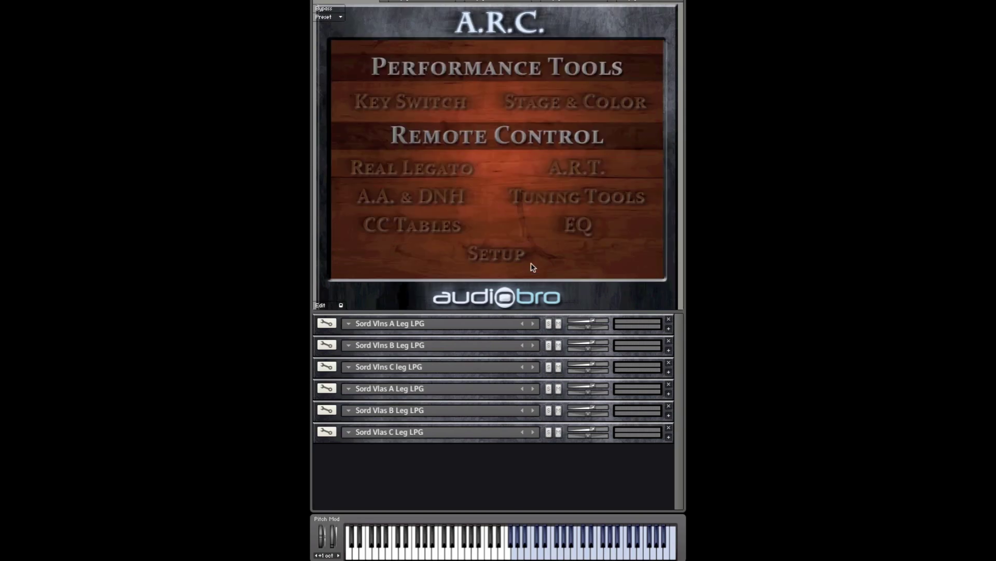
pyautogui.click(511, 261)
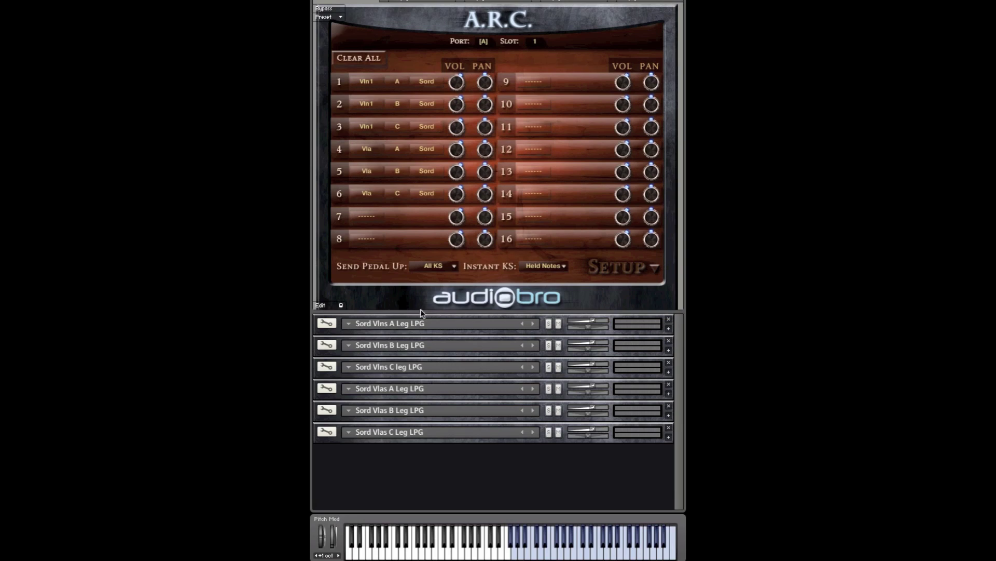
pyautogui.click(622, 272)
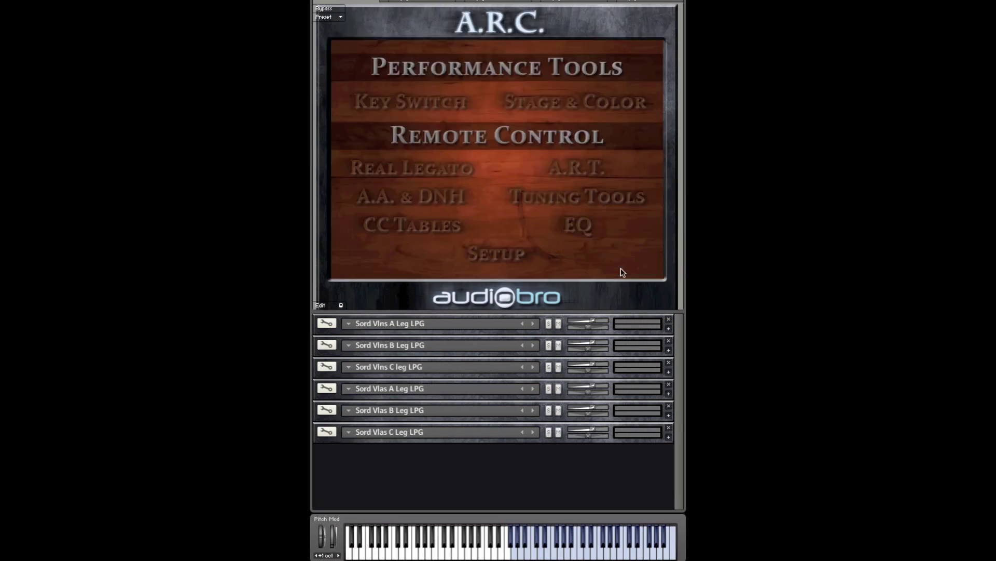
pyautogui.click(577, 103)
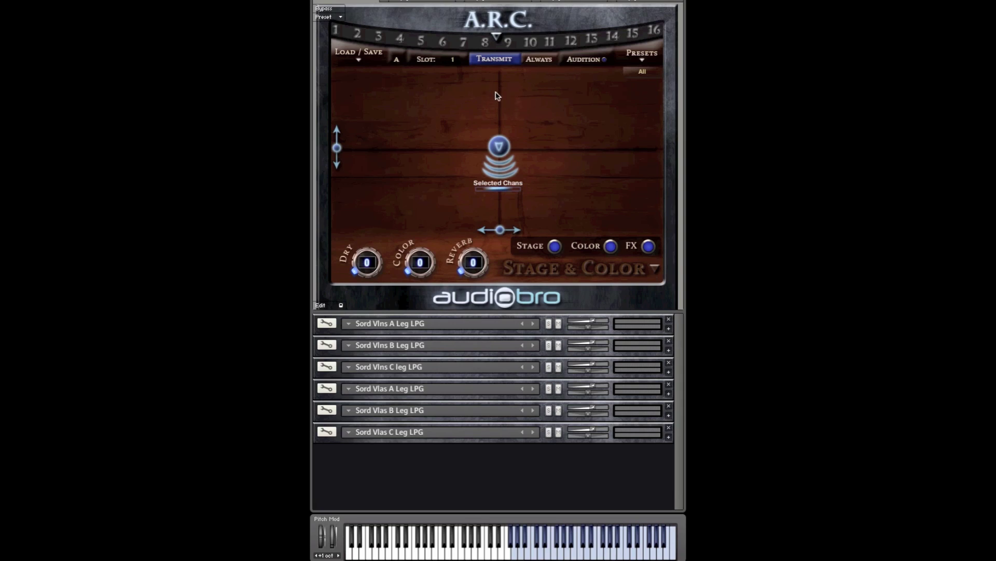
# Load the Private Ryan preset and have it always transmitted to all Sord channels
pyautogui.click(641, 56)
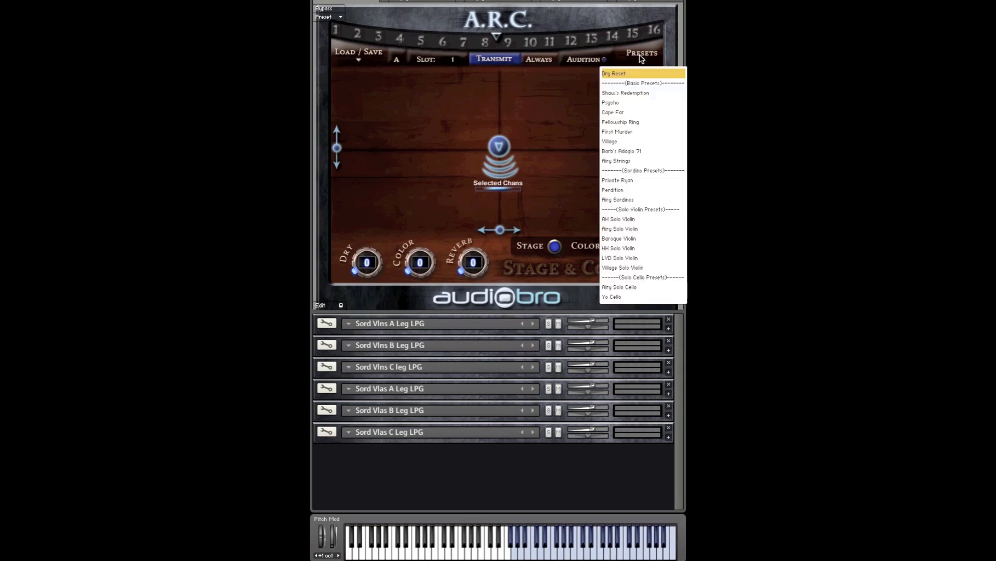
pyautogui.click(625, 181)
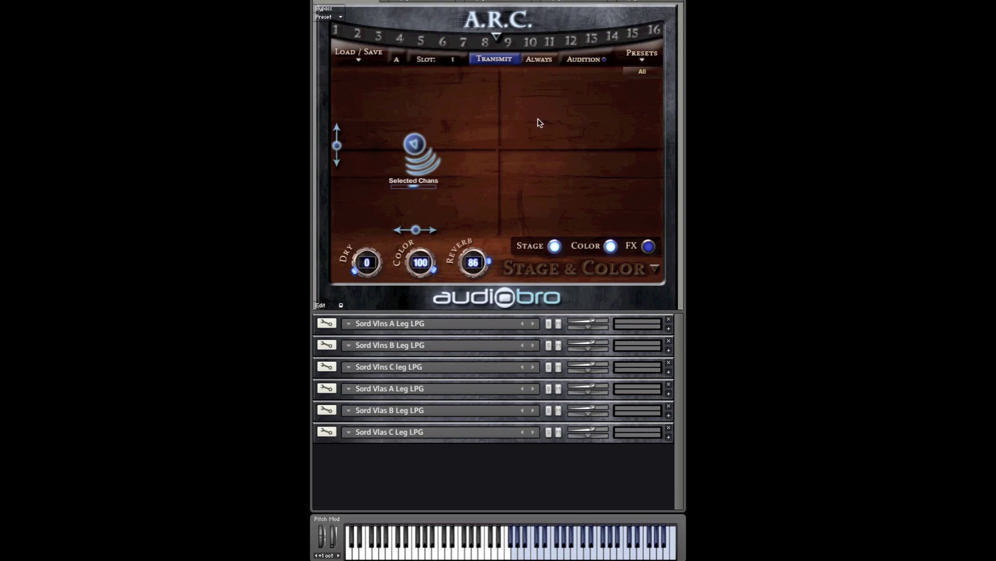
pyautogui.click(496, 36)
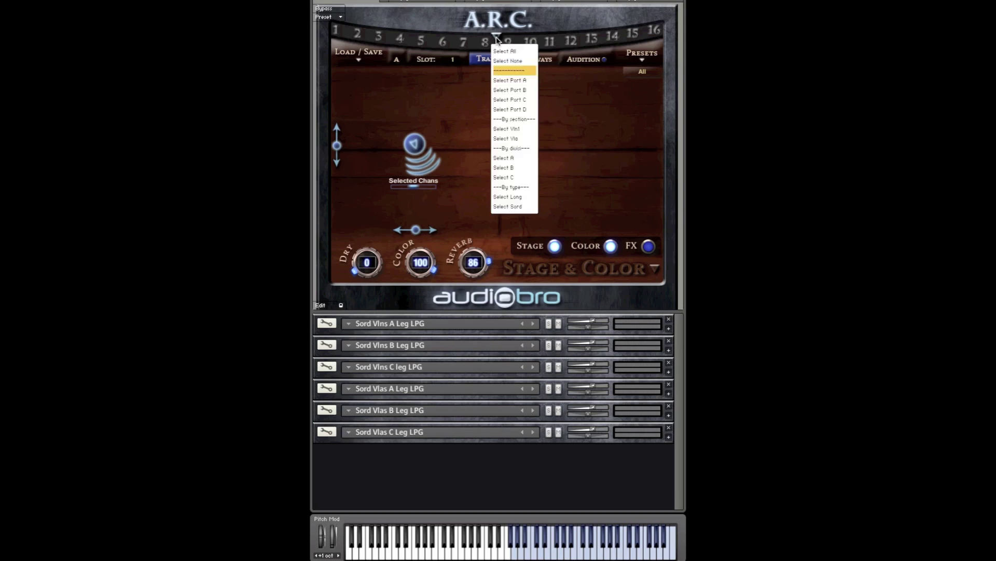
pyautogui.click(514, 208)
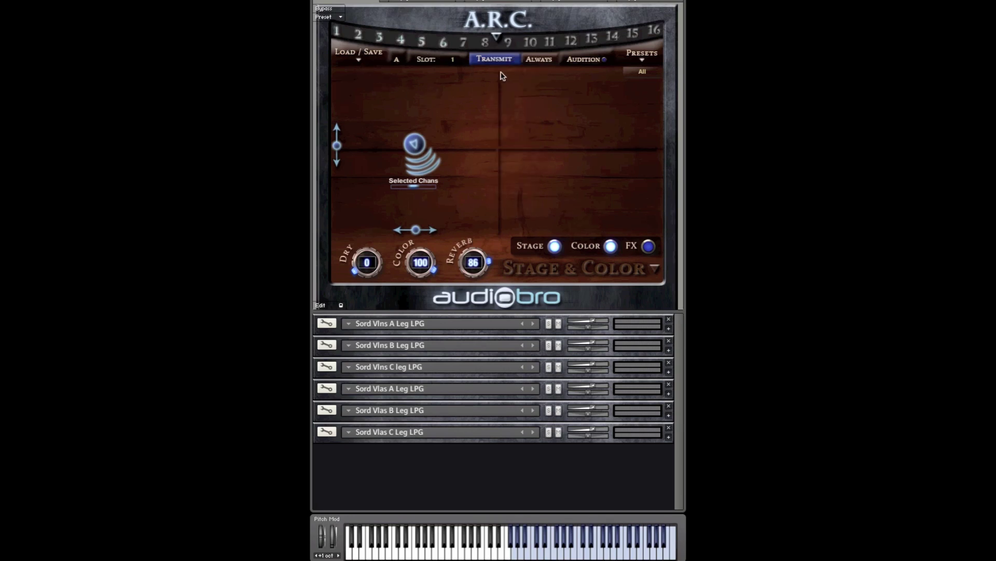
pyautogui.click(537, 60)
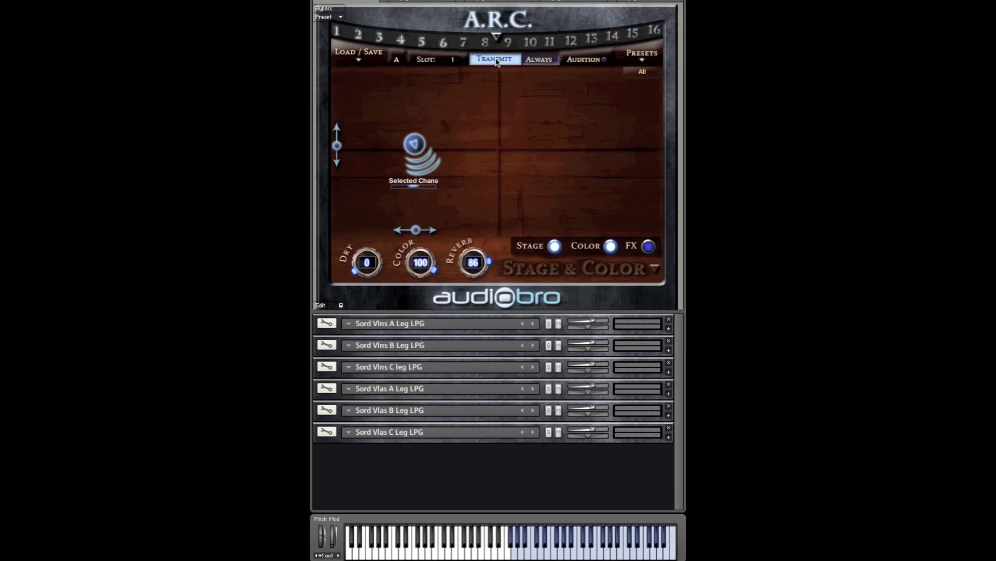
pyautogui.click(496, 60)
# Turn Stage off and compare the sound with Color off and on, leaving Color on
pyautogui.click(555, 246)
pyautogui.click(611, 246)
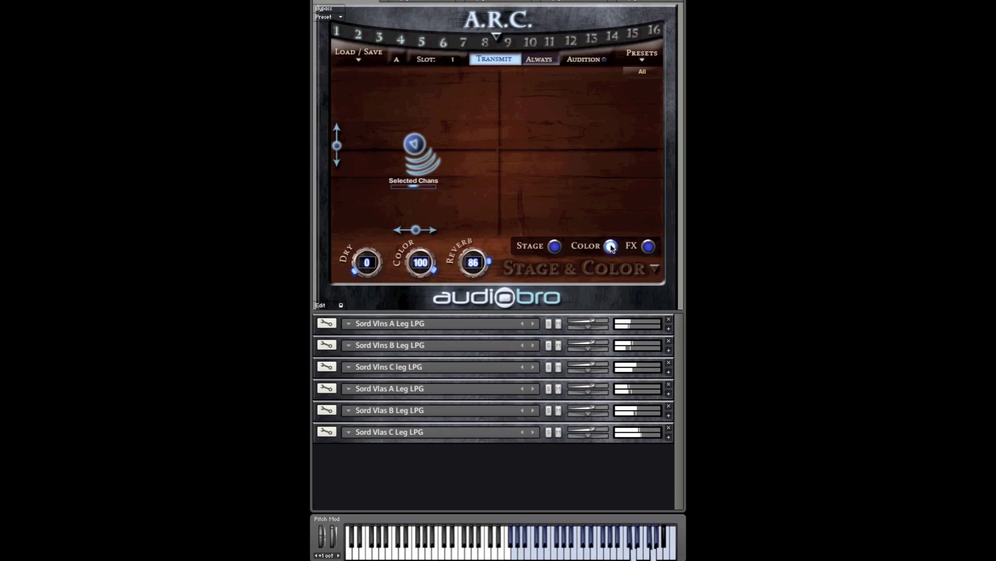
pyautogui.click(611, 246)
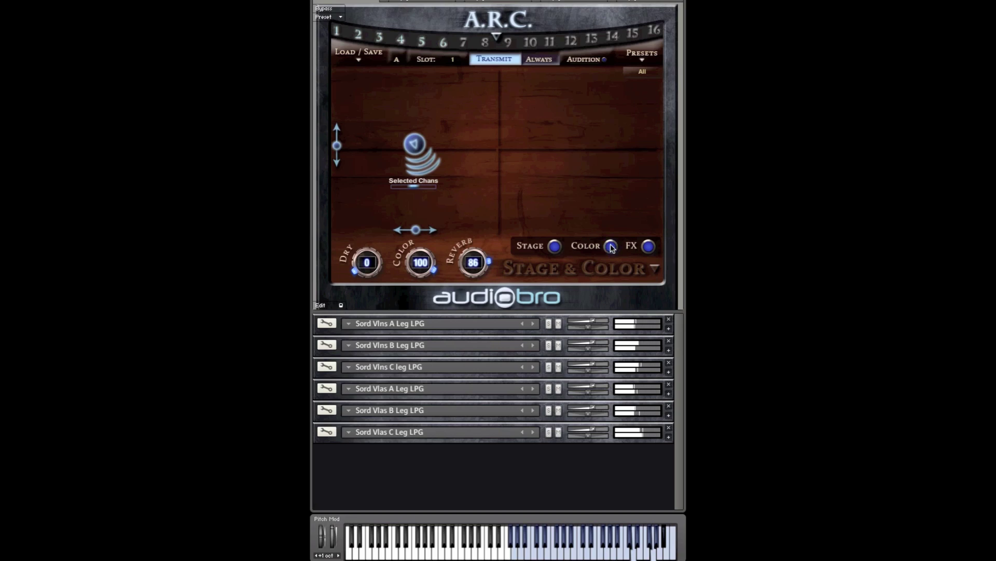
pyautogui.click(611, 246)
pyautogui.click(611, 246)
pyautogui.click(611, 247)
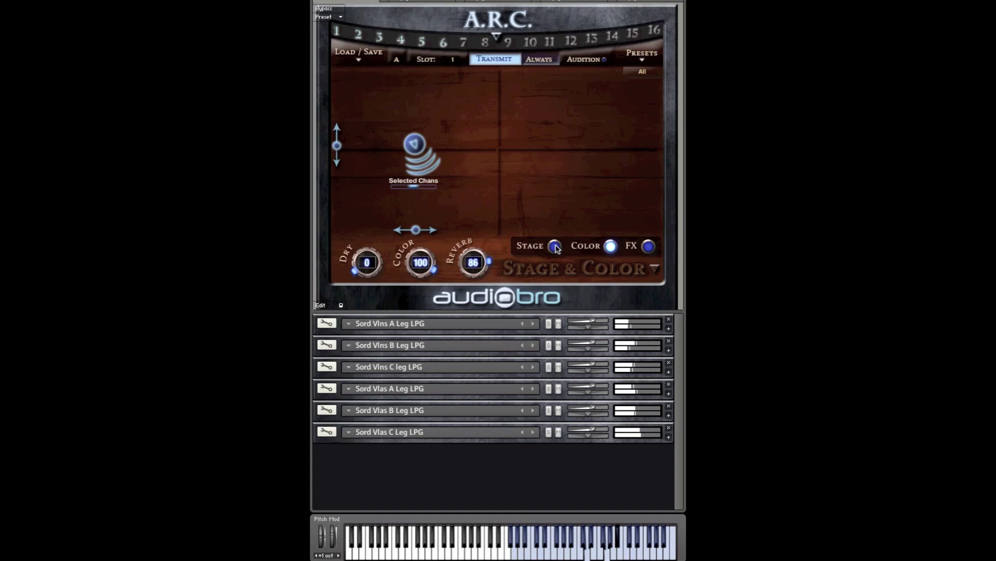
# Compare the sound with Stage on and off, leaving Stage off and Color on
pyautogui.click(555, 247)
pyautogui.click(555, 247)
pyautogui.click(555, 247)
pyautogui.click(555, 247)
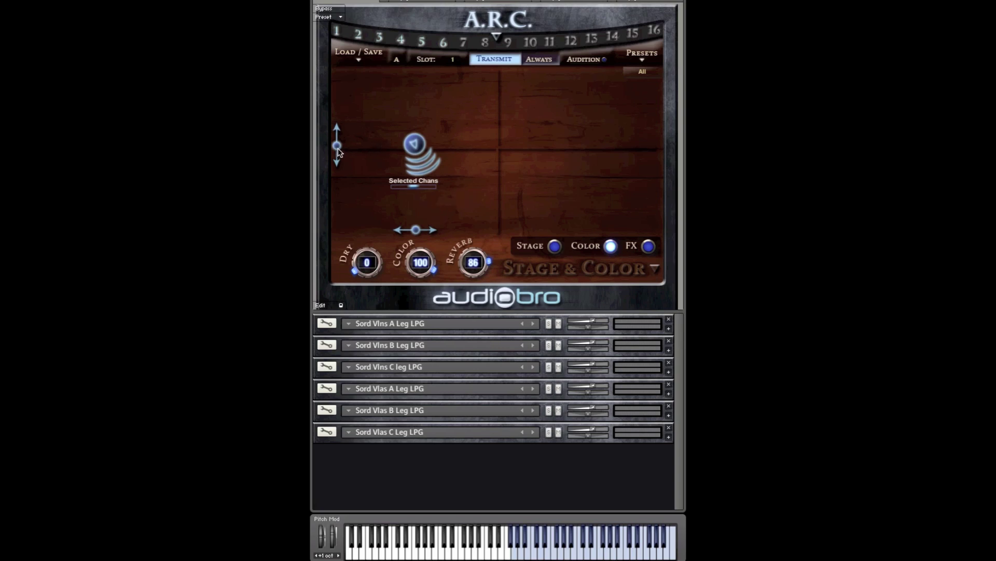
# Move the selected channels slightly up on the stage and view the Vlns1 A, Vlns1 C and Vlns2 A placements, ending on All
pyautogui.moveTo(338, 149)
pyautogui.mouseDown()
pyautogui.moveTo(337, 112)
pyautogui.moveTo(334, 136)
pyautogui.mouseUp()
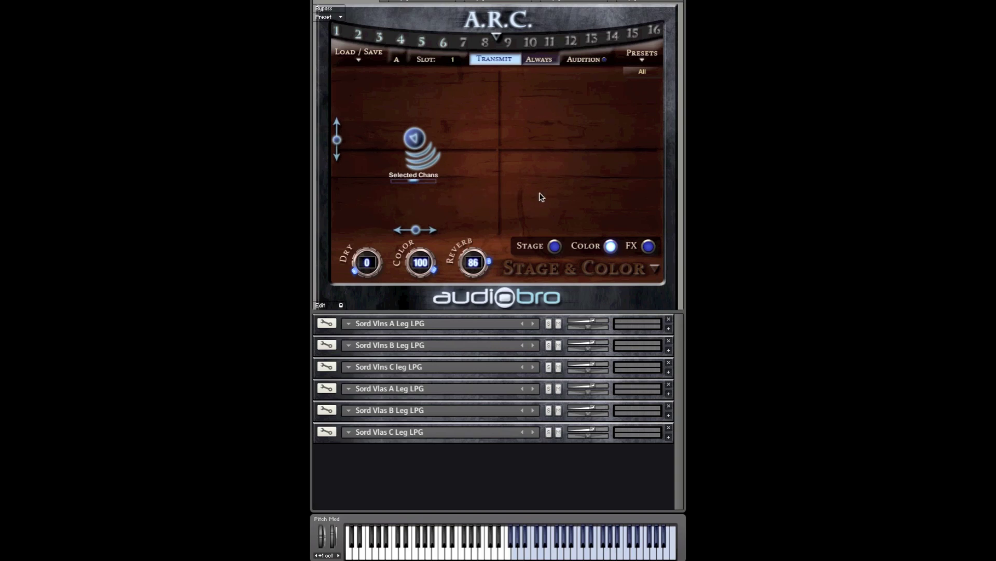
pyautogui.click(642, 72)
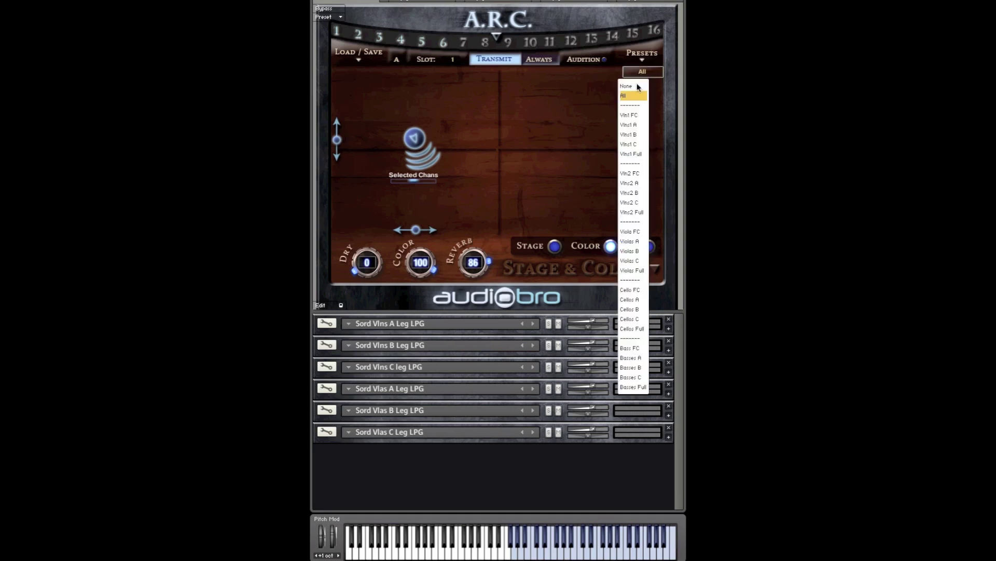
pyautogui.click(629, 126)
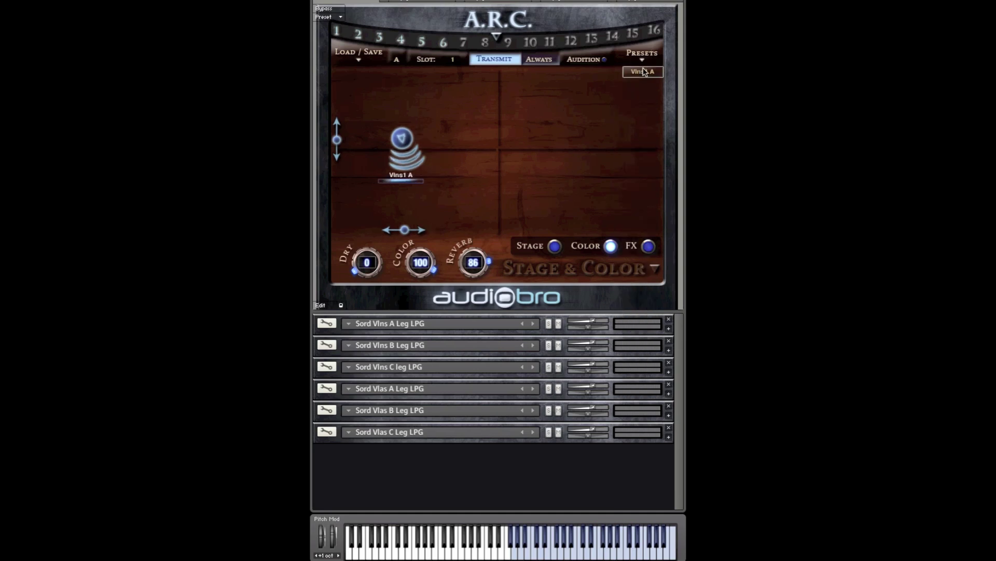
pyautogui.click(643, 72)
pyautogui.click(631, 145)
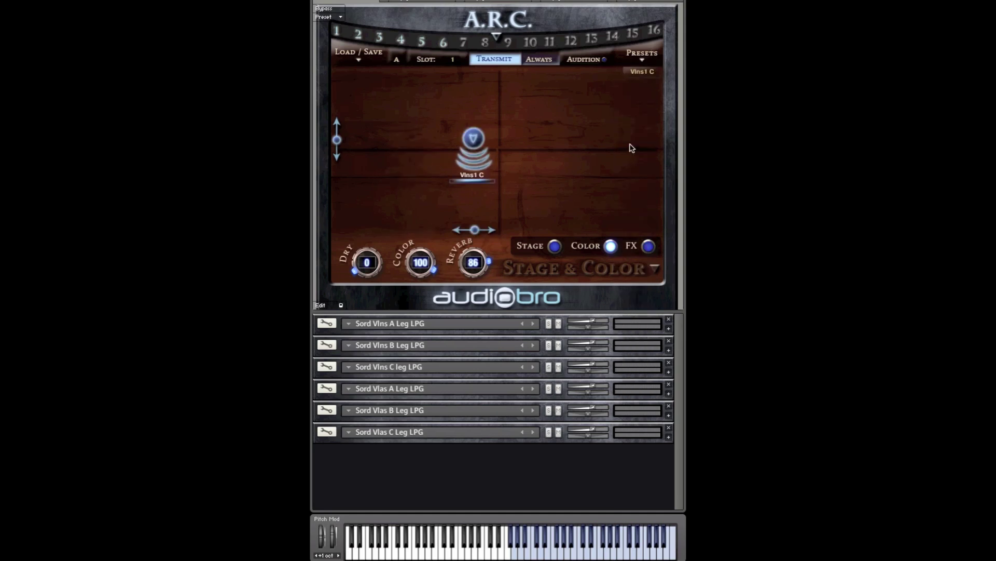
pyautogui.click(639, 73)
pyautogui.click(628, 185)
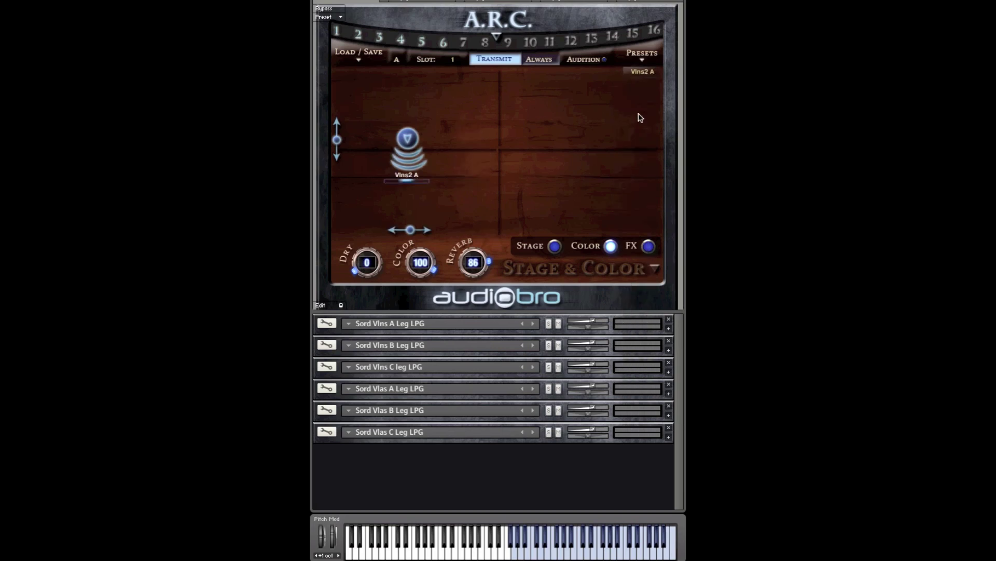
pyautogui.click(642, 73)
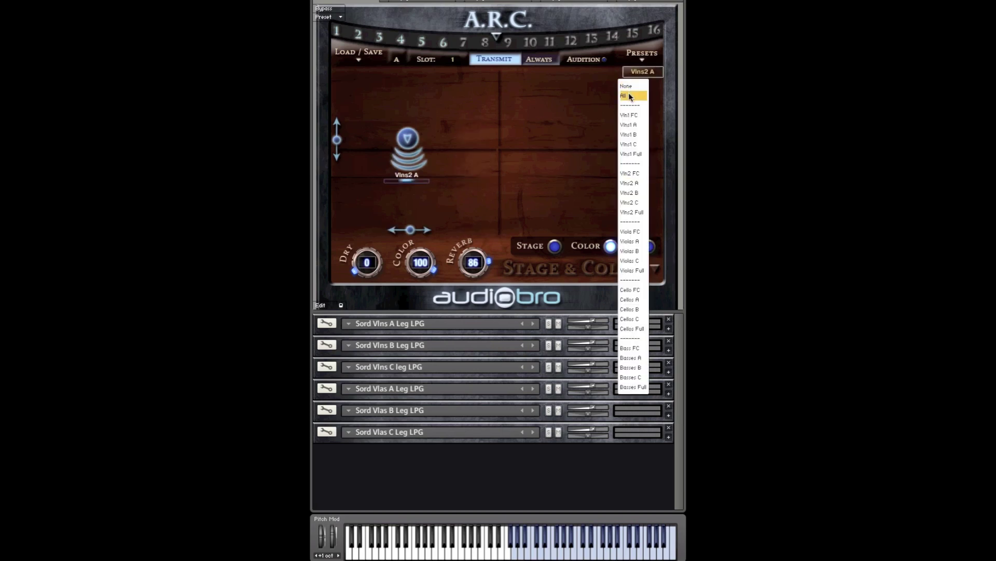
pyautogui.click(630, 96)
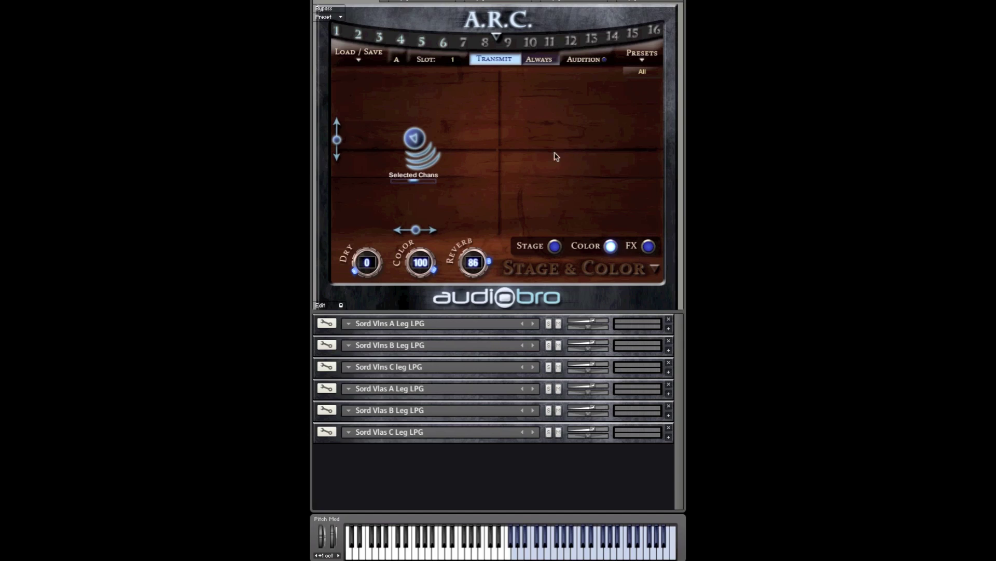
# Load the Perdition sordino preset and transmit it with Stage turned off
pyautogui.click(645, 61)
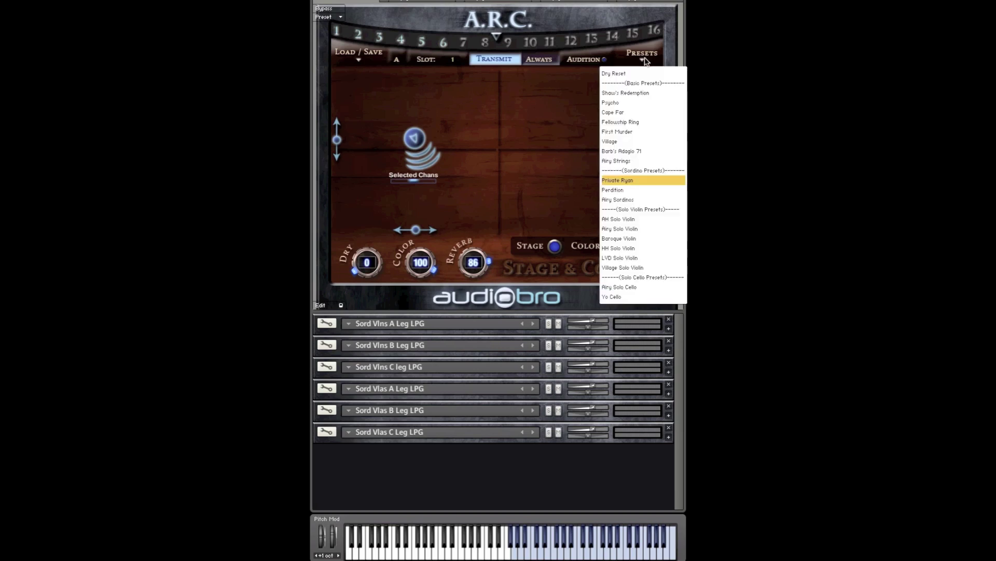
pyautogui.click(626, 190)
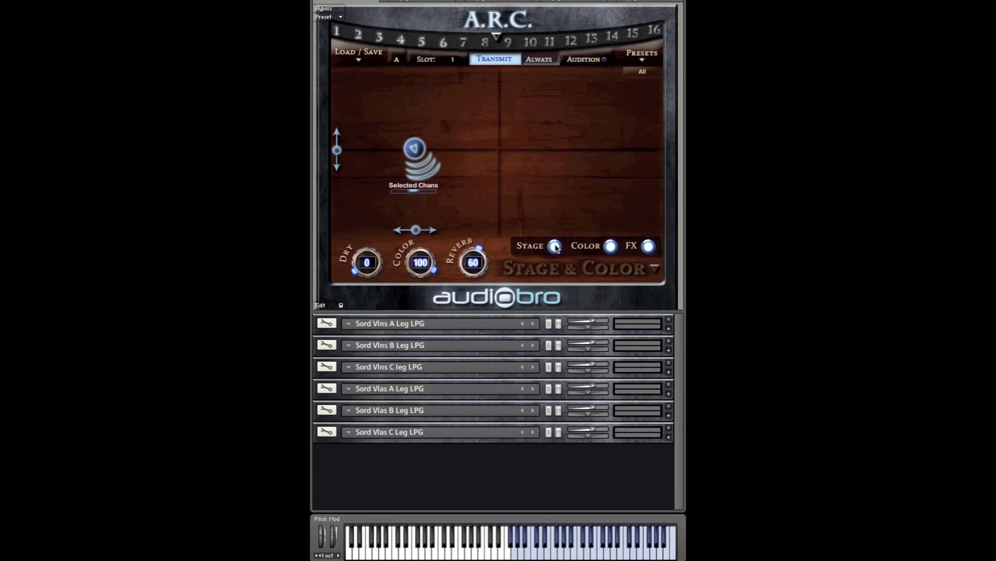
pyautogui.click(555, 247)
pyautogui.click(496, 60)
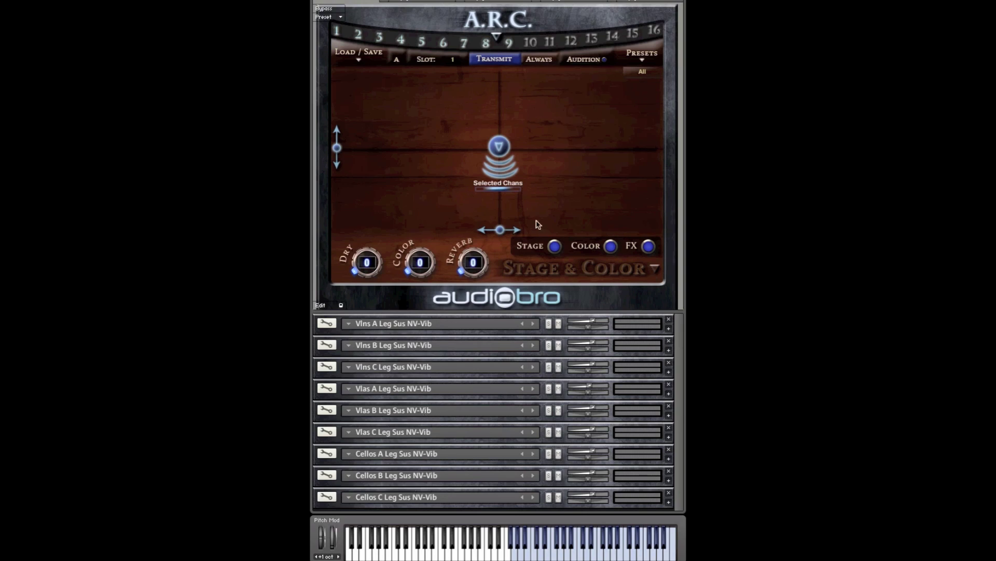
# Load the Shaw's Redemption preset for the non-sordino strings and have it always transmitted with Stage turned off
pyautogui.click(644, 62)
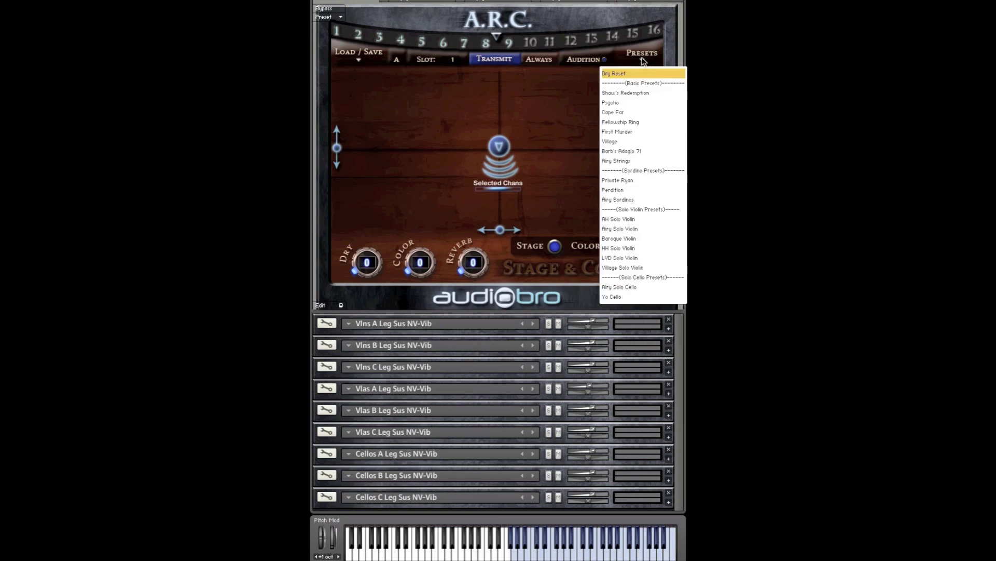
pyautogui.click(628, 92)
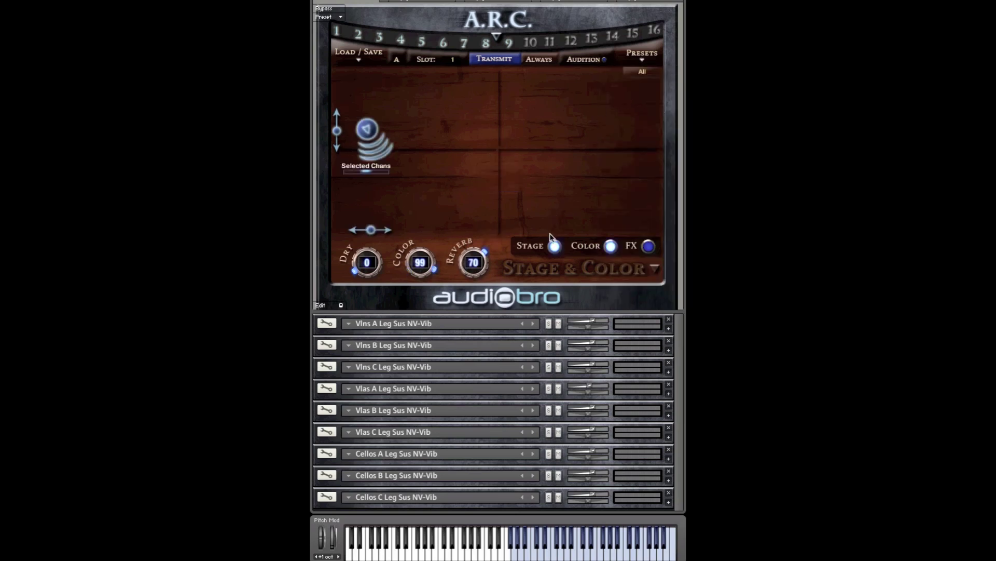
pyautogui.click(554, 247)
pyautogui.click(495, 62)
pyautogui.click(537, 59)
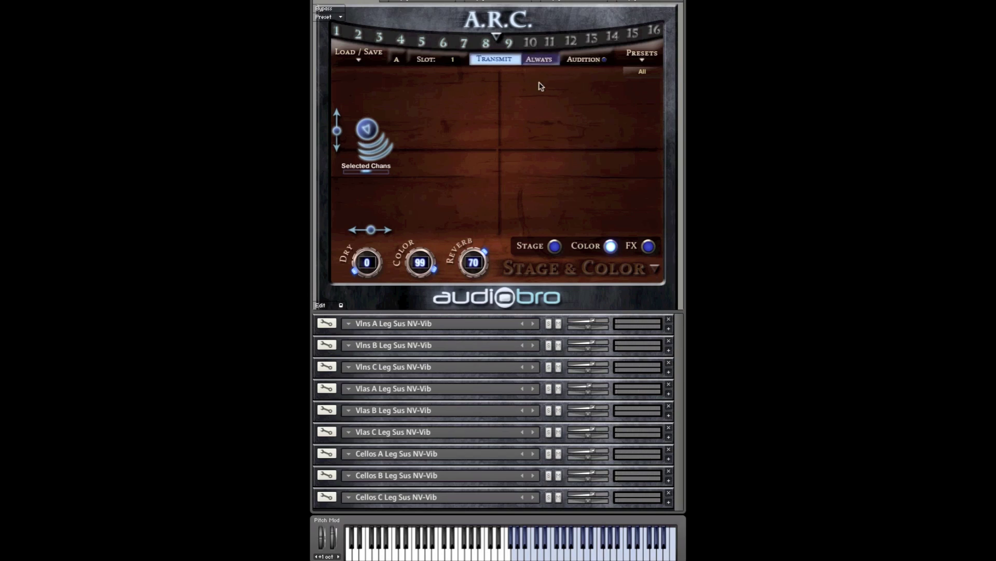
# Compare the non-sordino strings' sound with Stage on and off, leaving Stage off
pyautogui.click(555, 247)
pyautogui.click(554, 247)
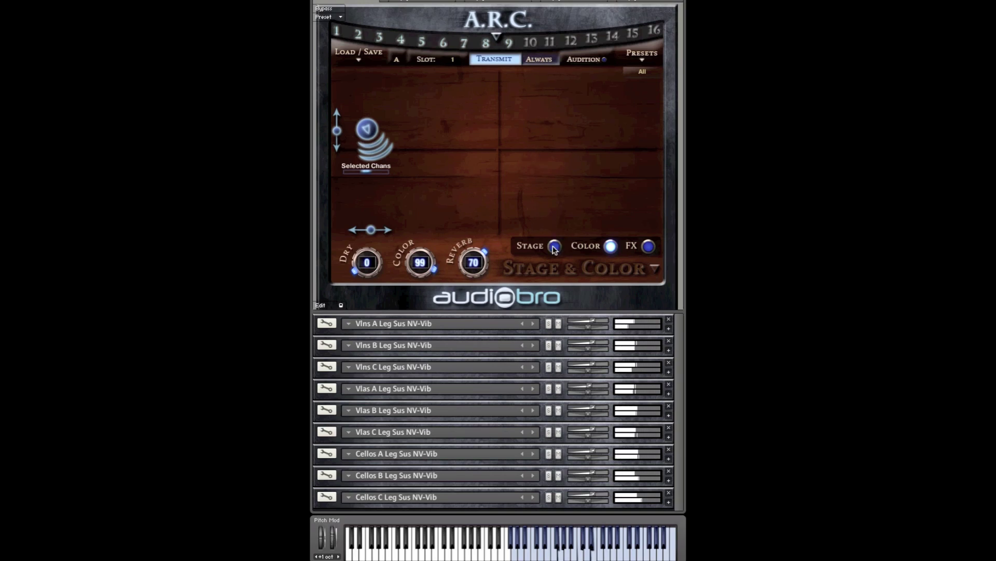
pyautogui.click(554, 247)
pyautogui.click(554, 247)
# Compare the Shaw's Redemption sound with Color off and on, finishing with both Stage and Color enabled
pyautogui.click(611, 247)
pyautogui.click(611, 247)
pyautogui.click(611, 247)
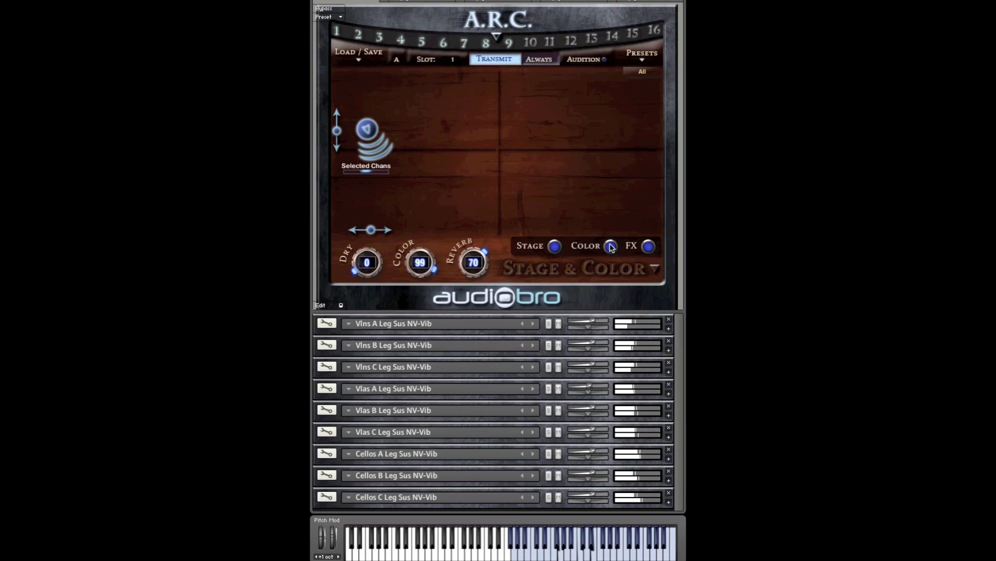
pyautogui.click(554, 247)
pyautogui.click(612, 247)
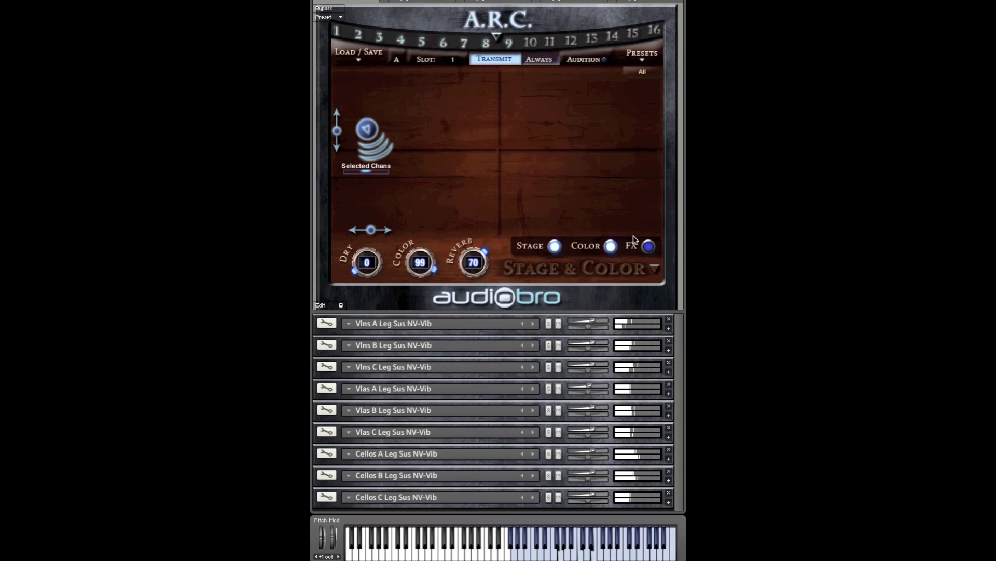
# Turn Stage off and test the reverb amount at 0 before raising it to 71
pyautogui.click(554, 247)
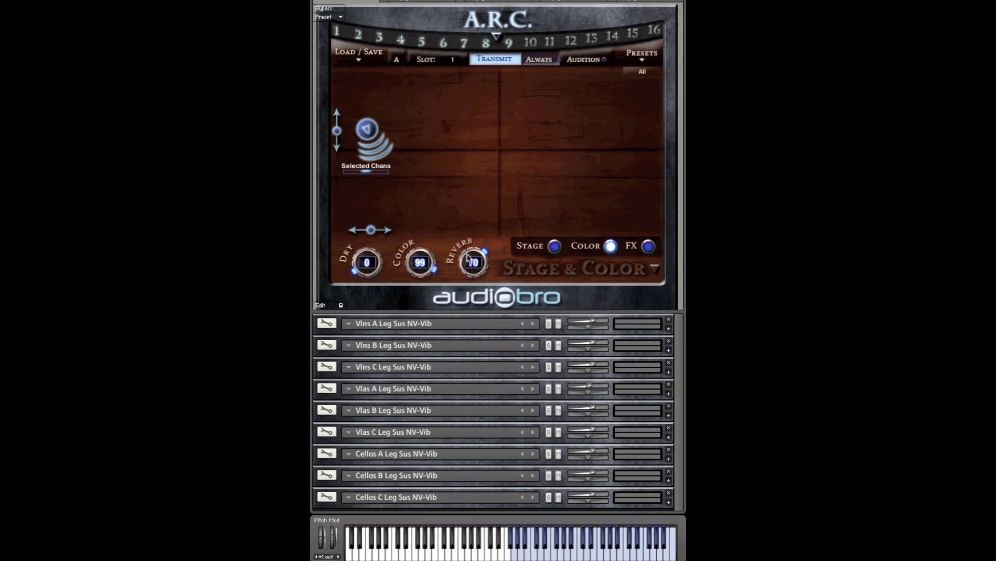
pyautogui.moveTo(467, 257); pyautogui.dragTo(473, 415)
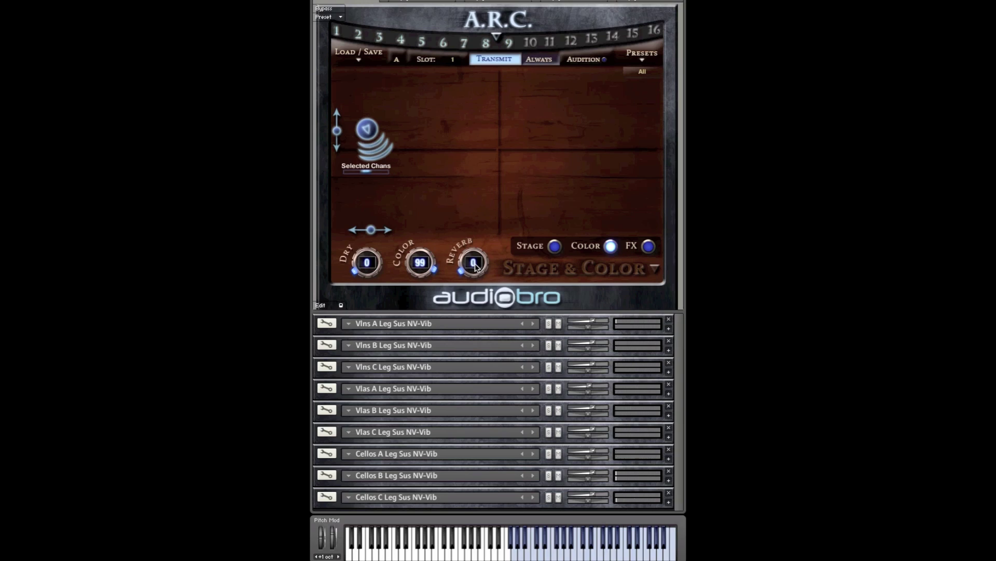
pyautogui.moveTo(475, 266); pyautogui.dragTo(501, 139)
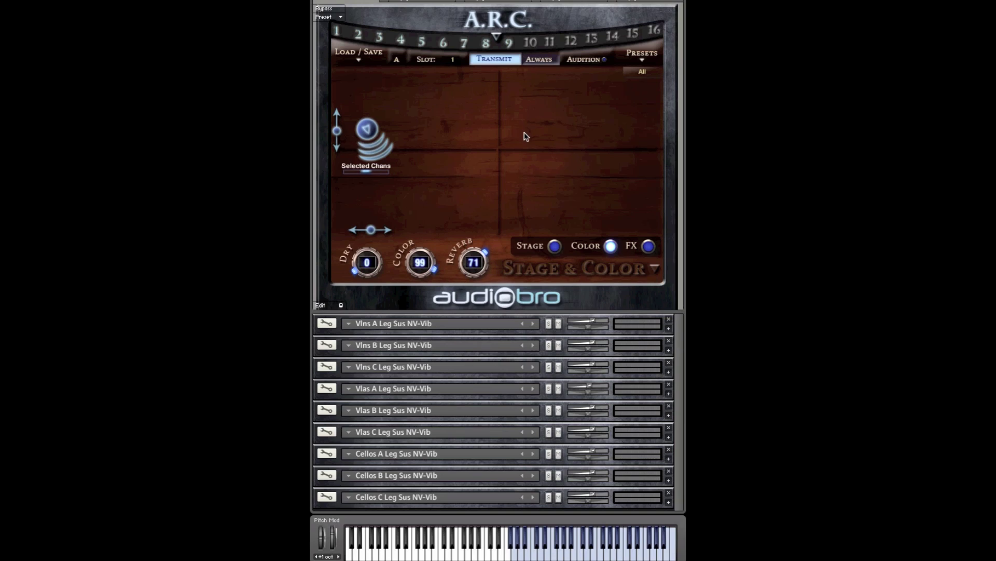
# Load the Barb's Adagio 71 preset and transmit it to the non-sordino strings
pyautogui.click(643, 58)
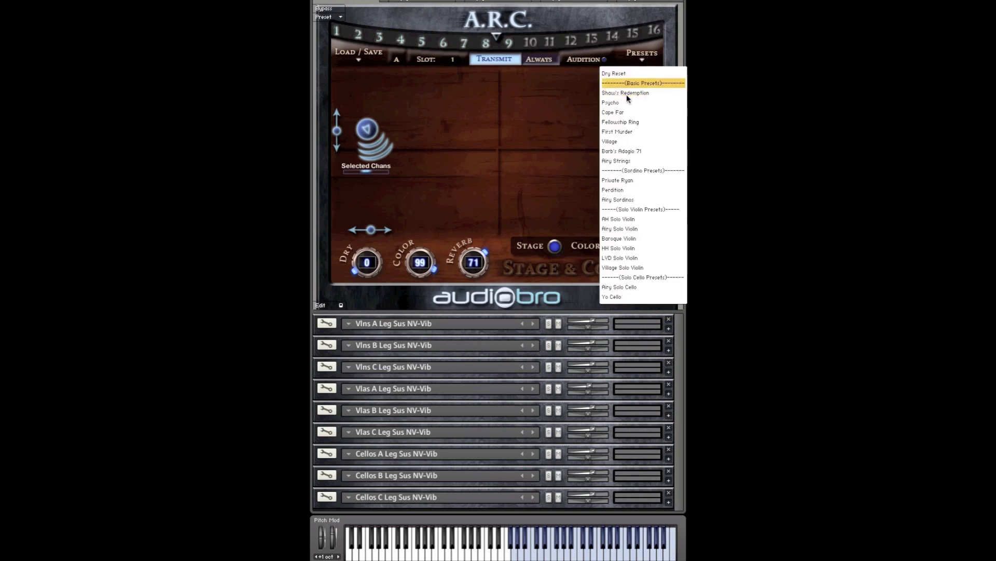
pyautogui.click(626, 152)
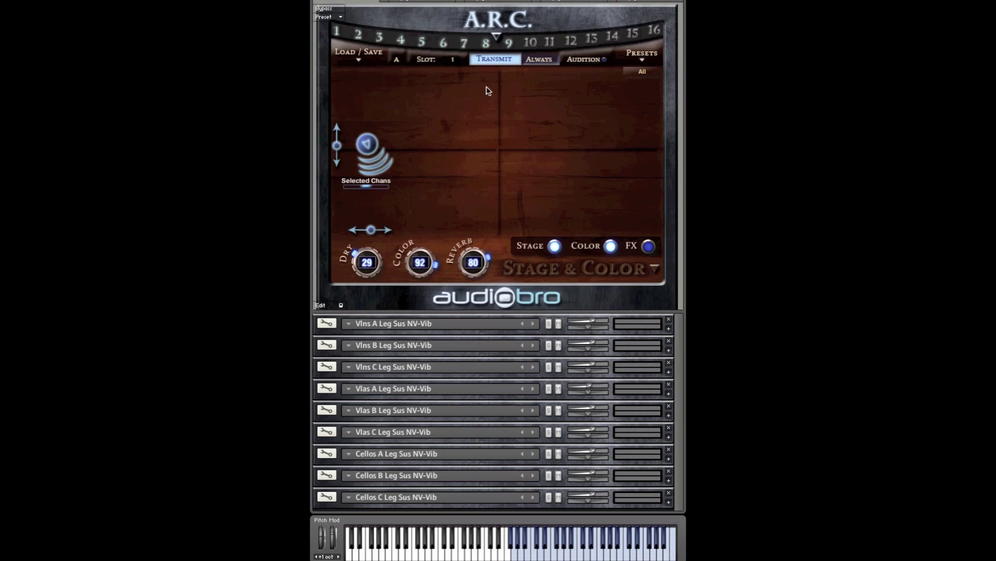
pyautogui.click(493, 60)
# Compare the Barb's Adagio 71 sound with Color off and on while Stage is off, finishing with both enabled
pyautogui.click(555, 246)
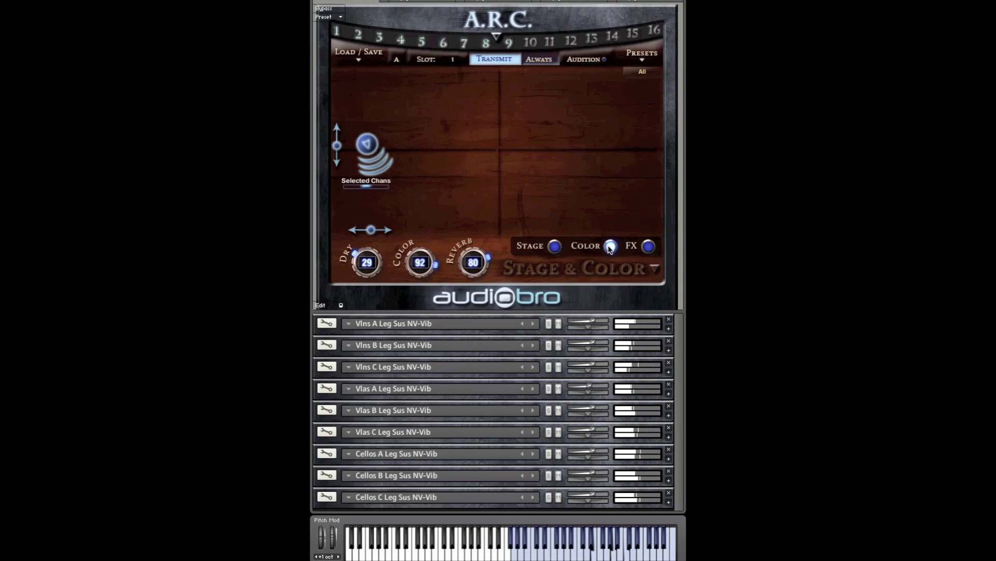
pyautogui.click(610, 248)
pyautogui.click(611, 247)
pyautogui.click(610, 247)
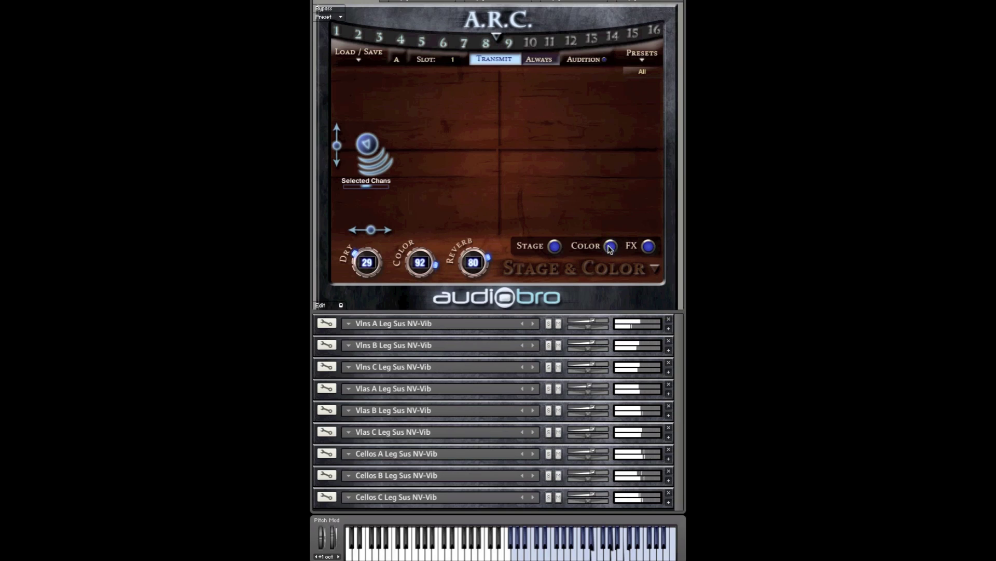
pyautogui.click(610, 247)
pyautogui.click(556, 248)
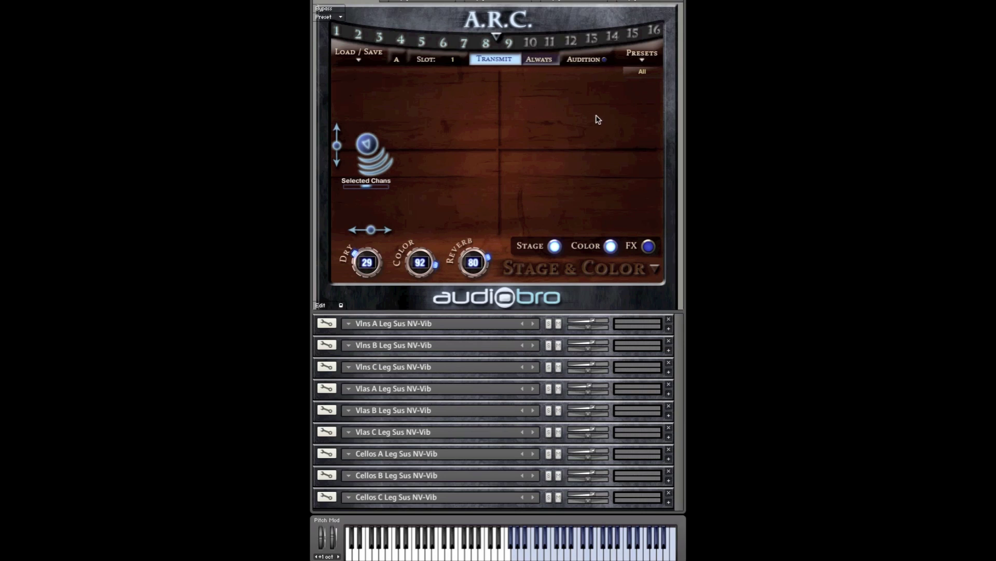
# Load the Fellowship Ring preset and transmit it to the non-sordino strings
pyautogui.click(642, 56)
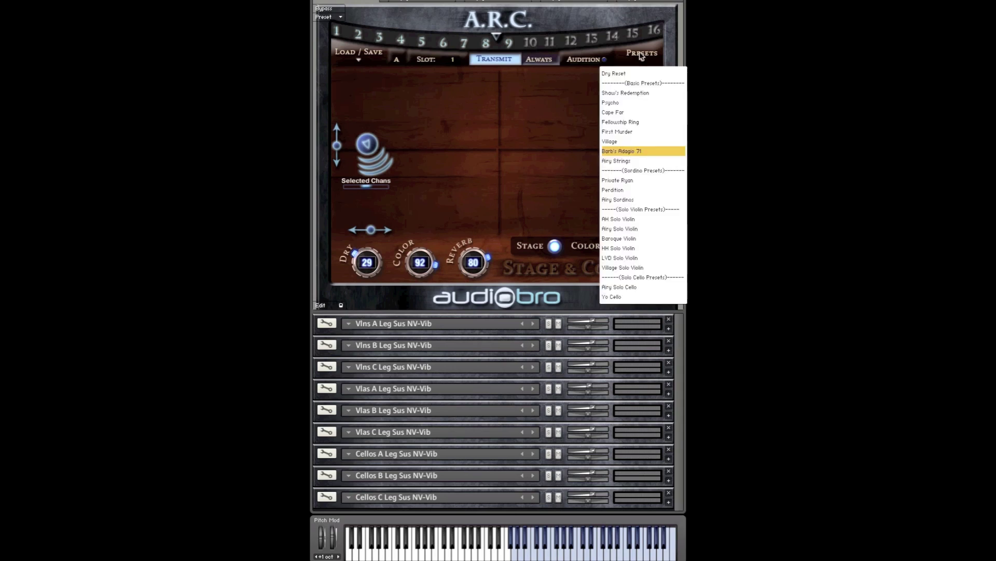
pyautogui.click(632, 124)
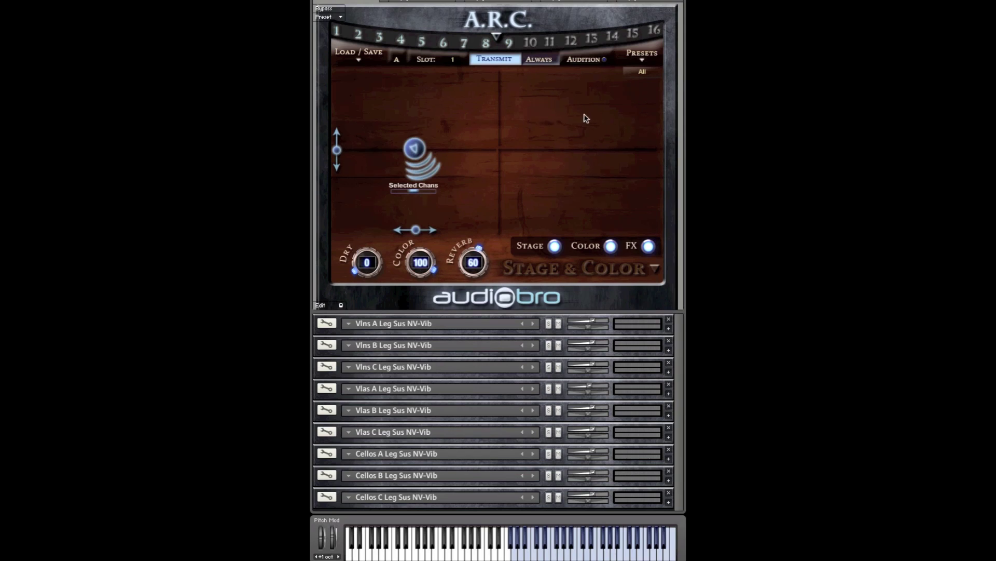
pyautogui.click(494, 60)
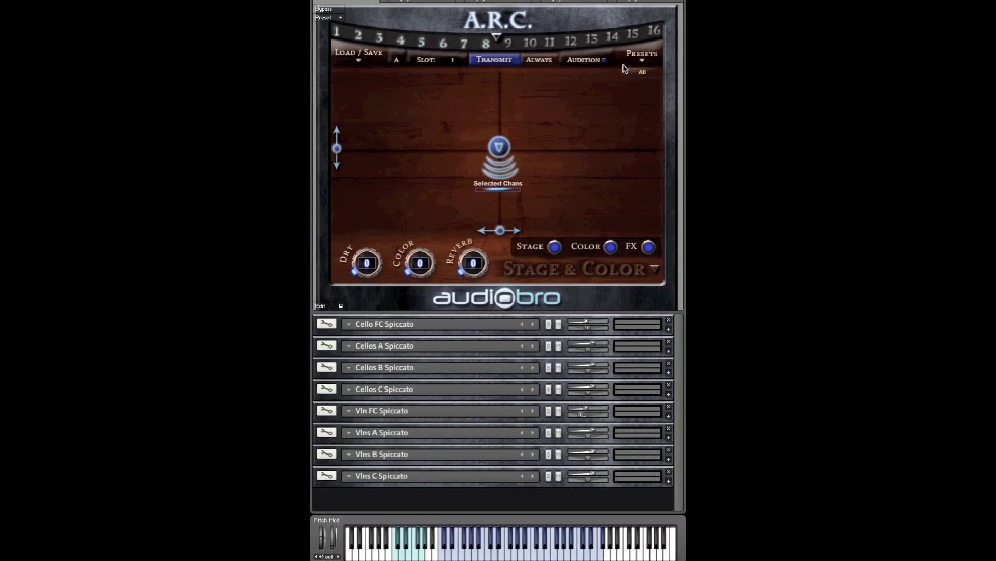
# Load the Cape Far preset for the cello and violin spiccato patches and have it always transmitted
pyautogui.click(645, 56)
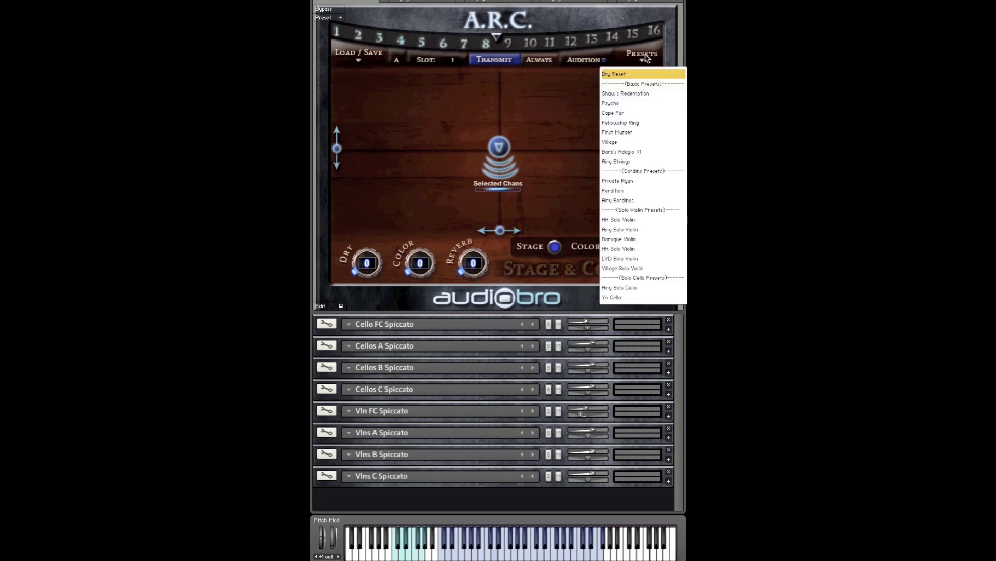
pyautogui.click(625, 113)
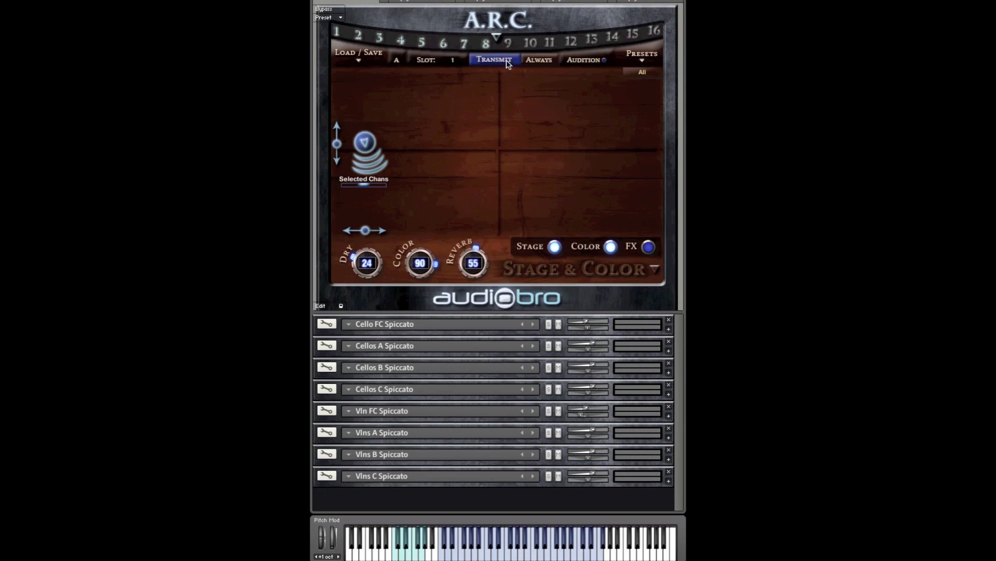
pyautogui.click(508, 64)
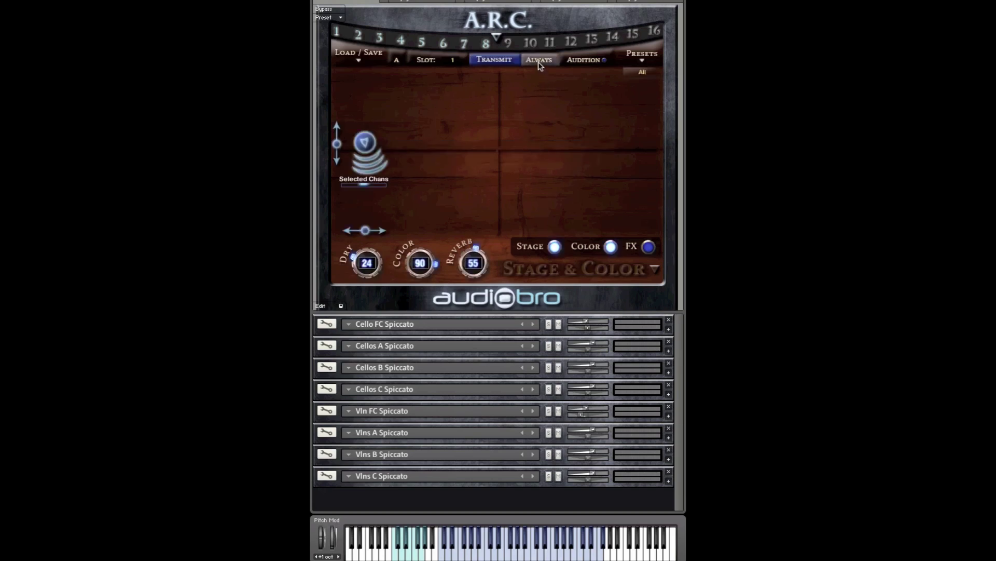
# Compare the Cape Far spiccato sound with Stage and Color switched off and on
pyautogui.click(553, 246)
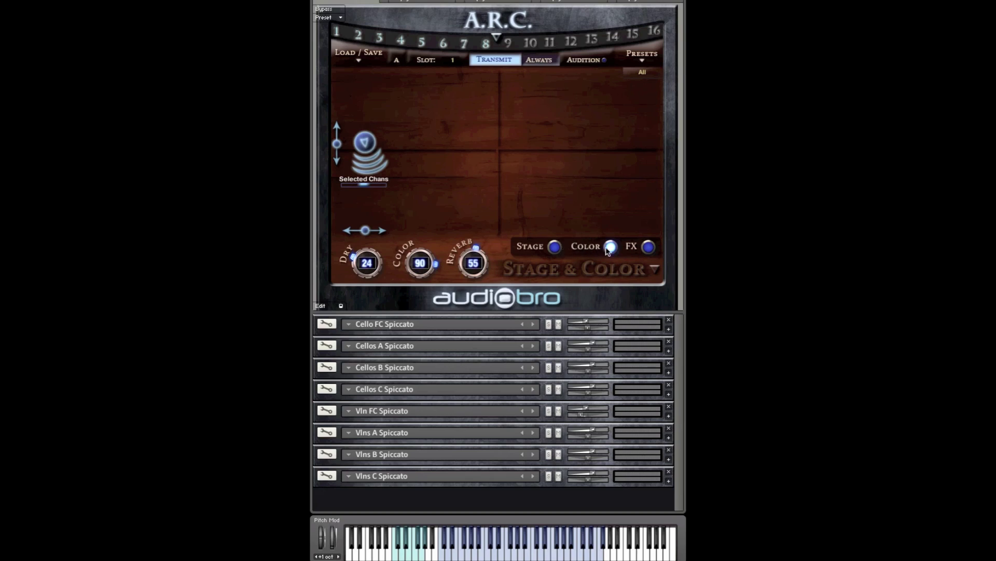
pyautogui.click(610, 247)
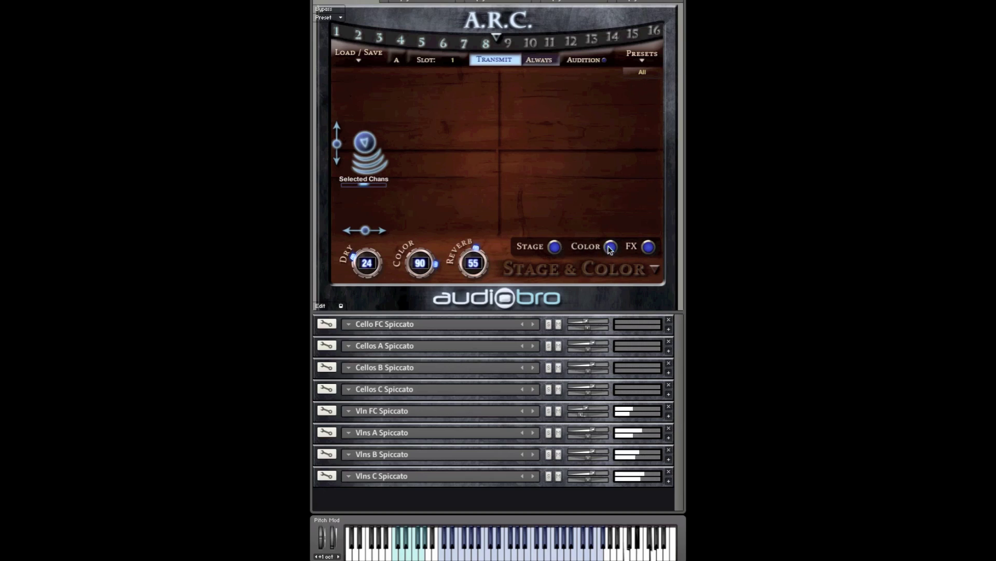
pyautogui.click(609, 247)
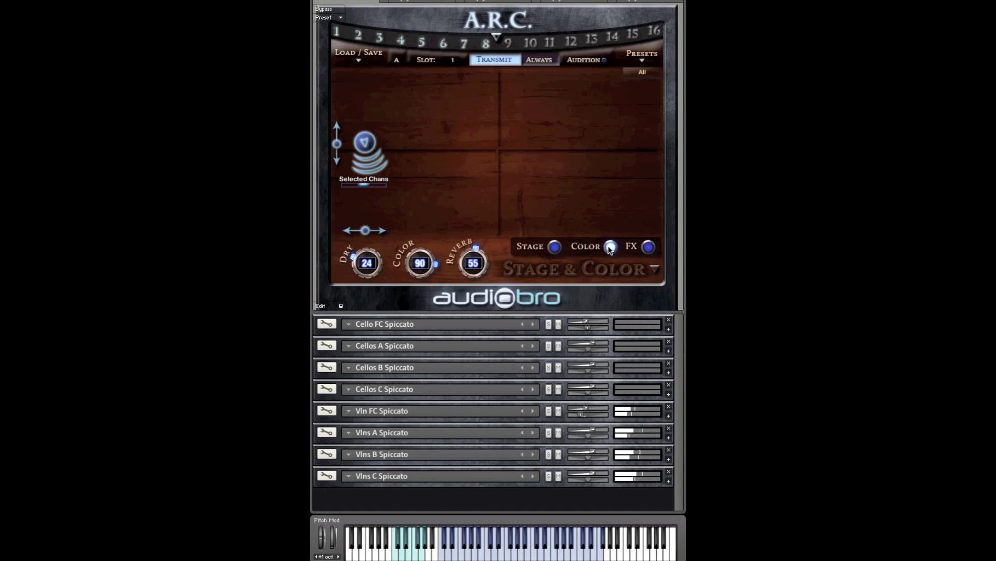
pyautogui.click(611, 248)
pyautogui.click(555, 248)
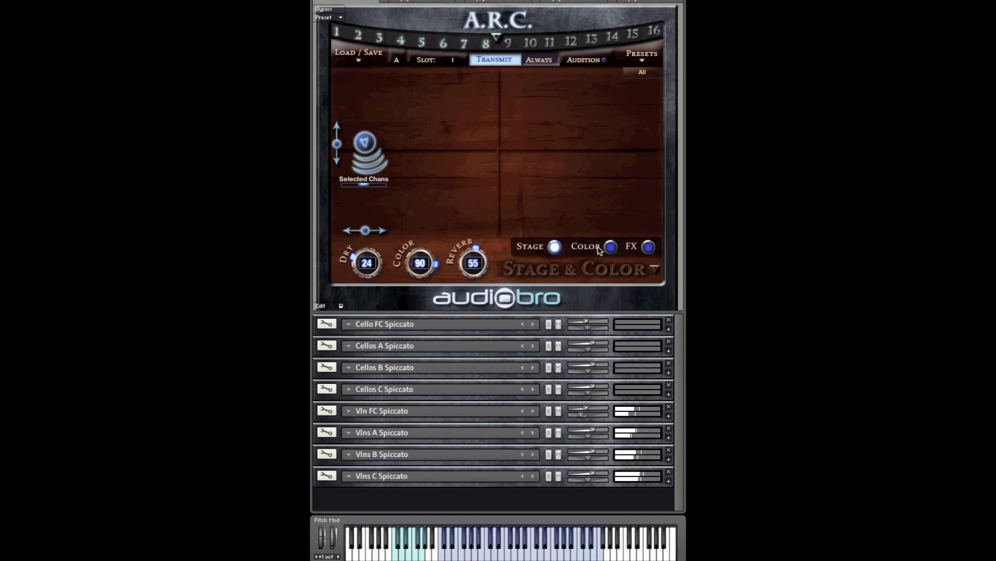
pyautogui.click(611, 248)
pyautogui.click(554, 248)
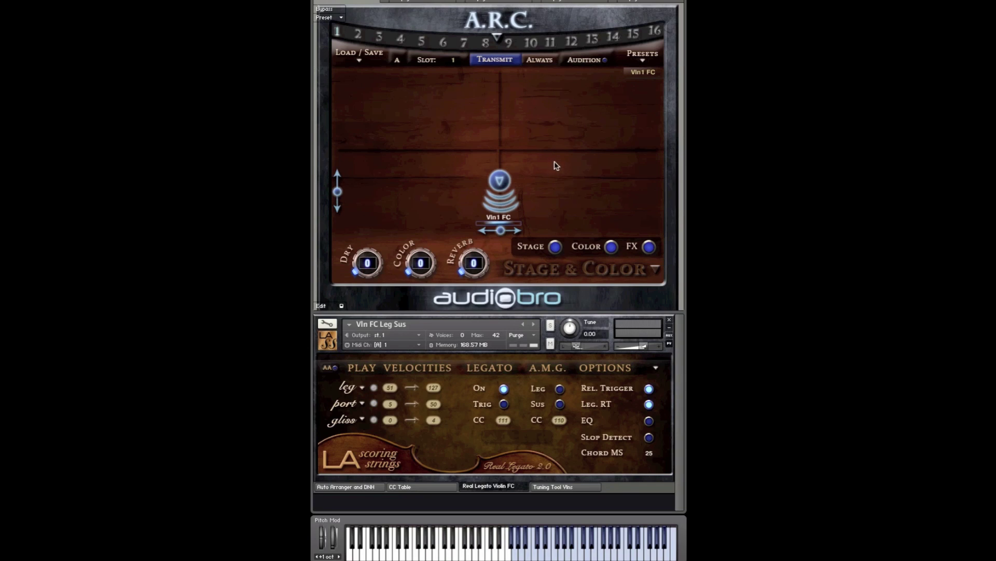
# Load the HH Solo Violin preset for the first chair violin (Vln1 FC) and have it always transmitted
pyautogui.click(642, 61)
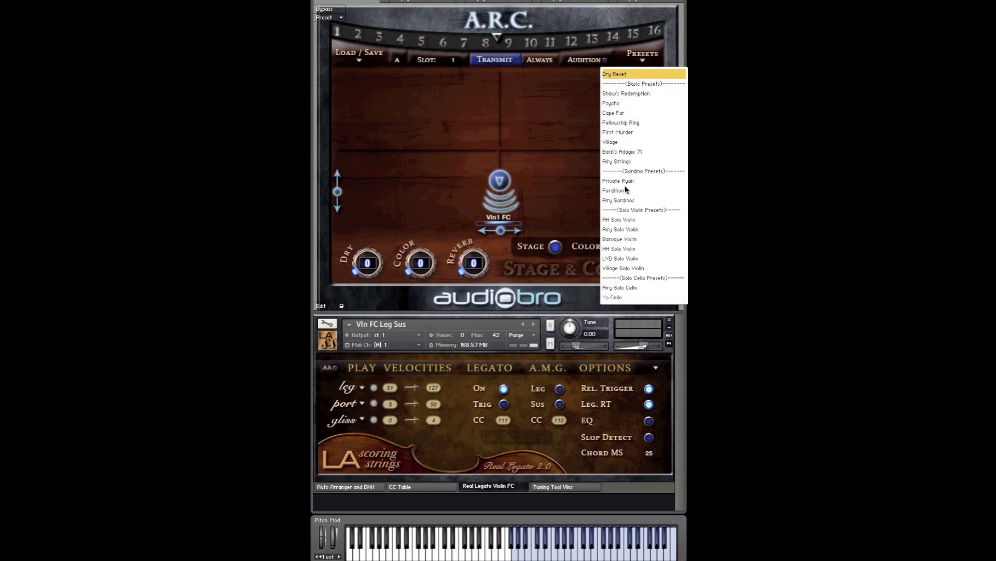
pyautogui.click(621, 248)
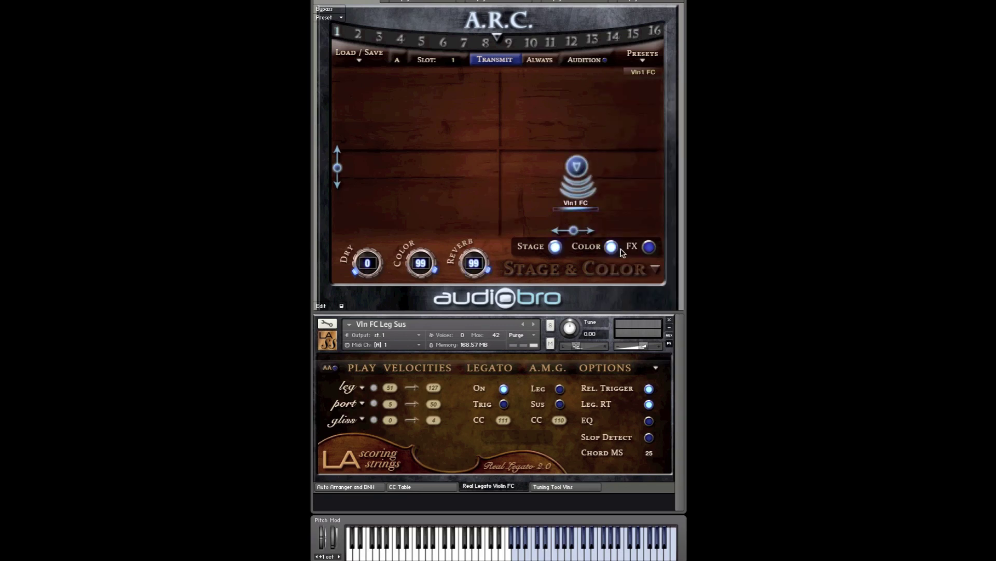
pyautogui.click(505, 61)
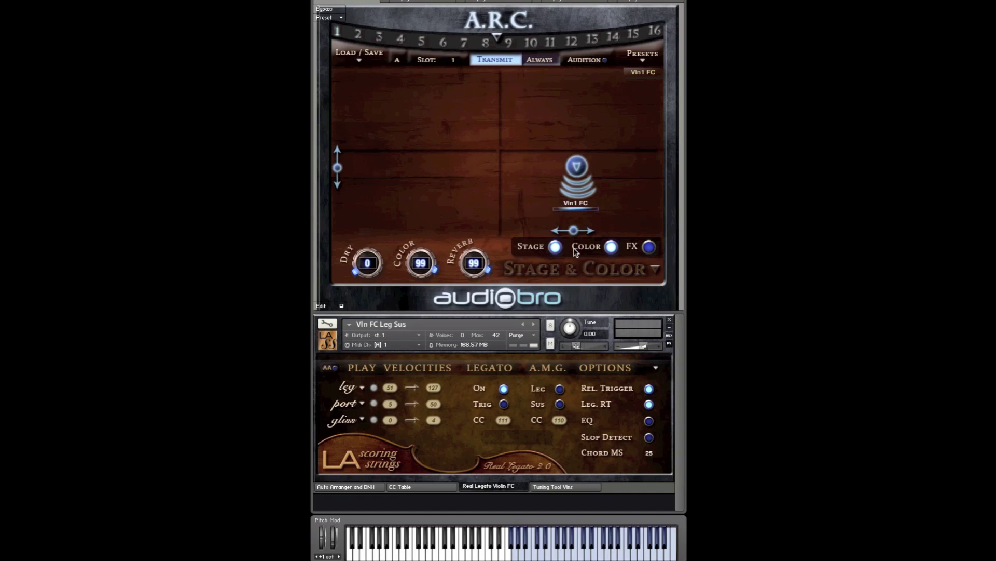
# Compare the HH Solo Violin sound with Stage and Color off and on, finishing with both enabled
pyautogui.click(556, 247)
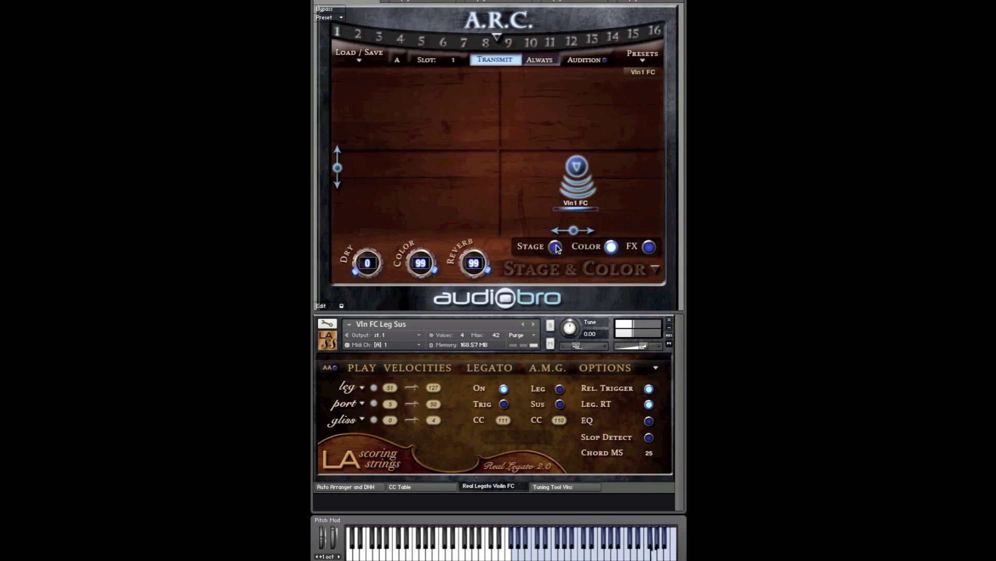
pyautogui.click(611, 248)
pyautogui.click(611, 248)
pyautogui.click(556, 247)
pyautogui.click(556, 247)
pyautogui.click(611, 247)
pyautogui.click(555, 248)
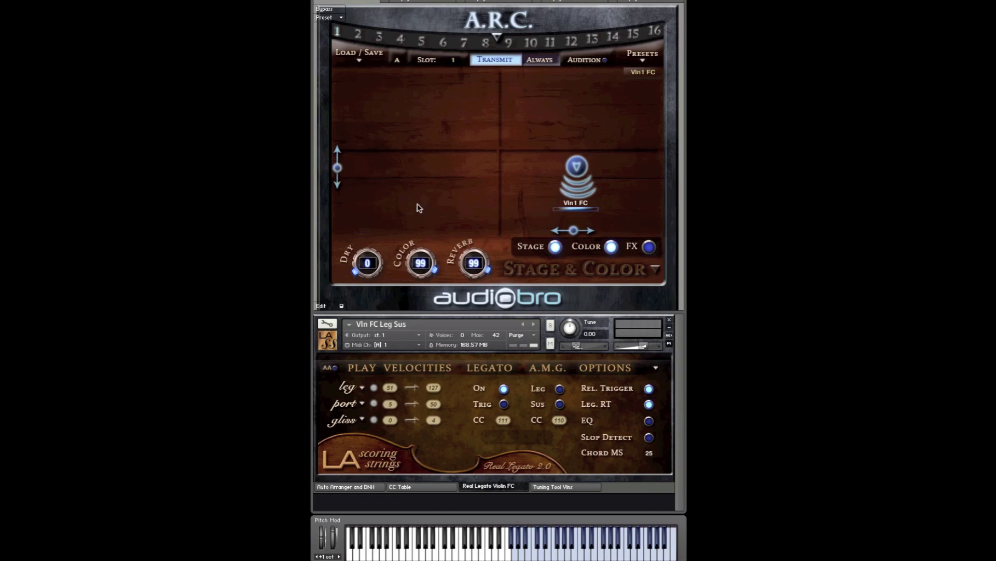
# Move Vln1 FC across the stage, settling it just right of centre and closer to the front
pyautogui.moveTo(574, 230); pyautogui.dragTo(385, 228)
pyautogui.moveTo(468, 191); pyautogui.dragTo(509, 231)
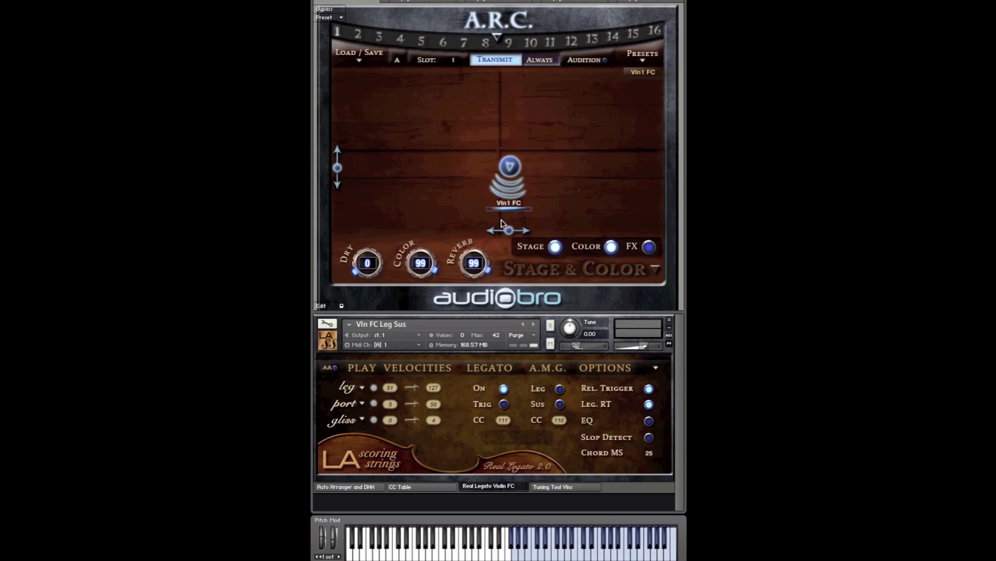
pyautogui.moveTo(509, 232); pyautogui.dragTo(512, 233)
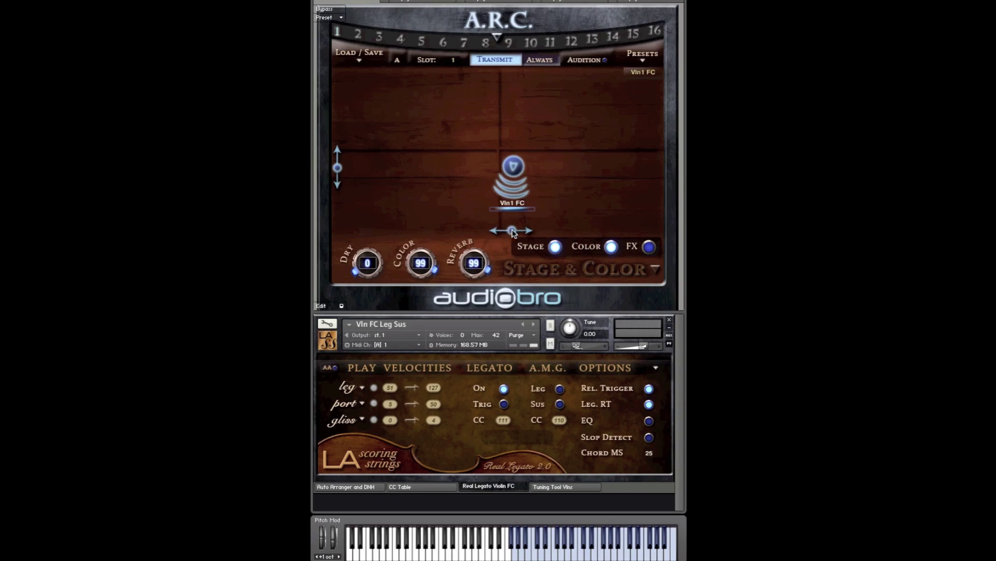
pyautogui.moveTo(338, 168); pyautogui.dragTo(337, 181)
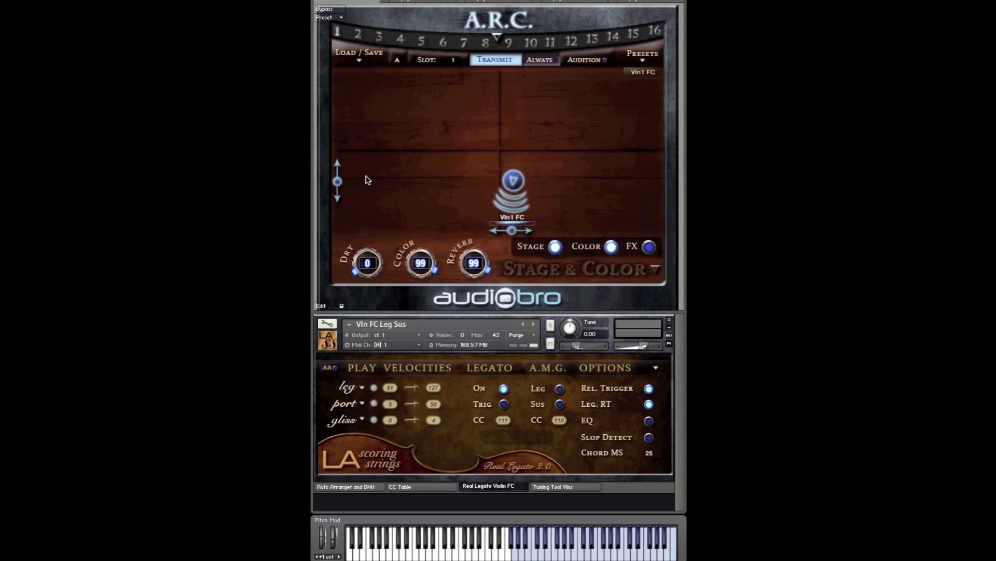
# Shift Vln1 FC to the far right of the stage, keeping it near the front
pyautogui.moveTo(510, 231); pyautogui.dragTo(598, 231)
pyautogui.moveTo(337, 181)
pyautogui.mouseDown()
pyautogui.moveTo(320, 12)
pyautogui.moveTo(327, 199)
pyautogui.moveTo(332, 187)
pyautogui.mouseUp()
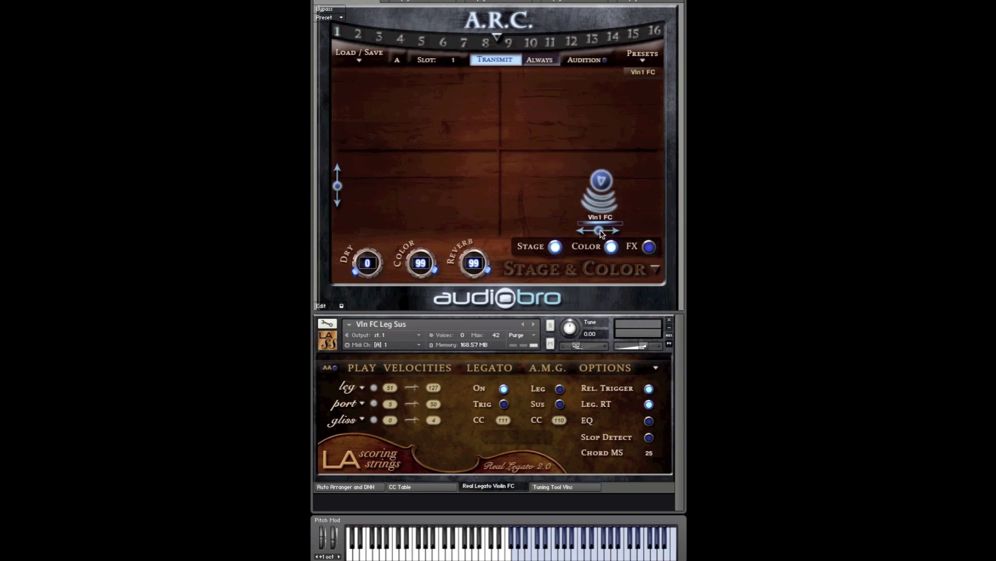
pyautogui.moveTo(599, 230); pyautogui.dragTo(628, 230)
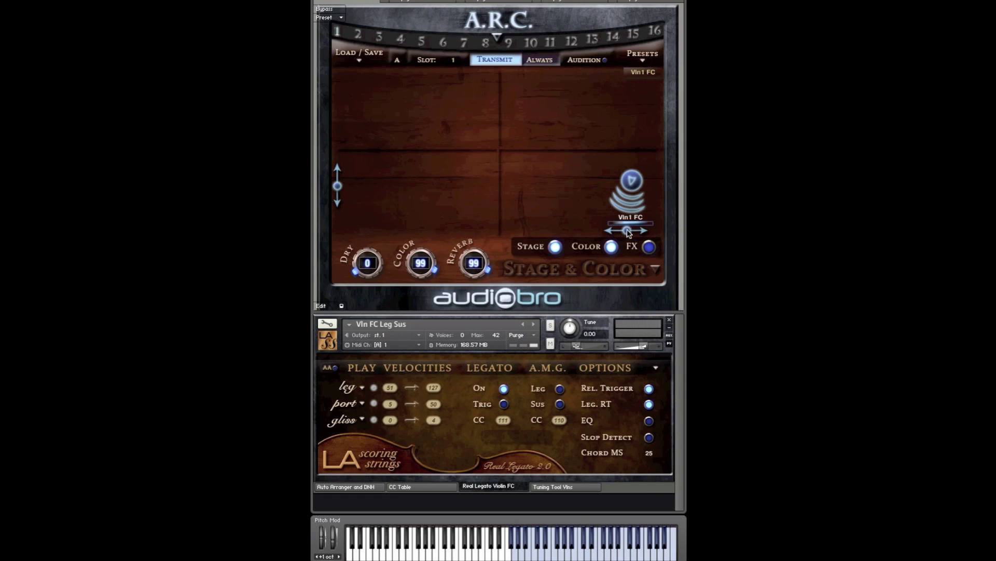
# Place Vln1 FC at the far left front of the stage, angled inward, and compare it with Stage off and on
pyautogui.moveTo(628, 232); pyautogui.dragTo(368, 230)
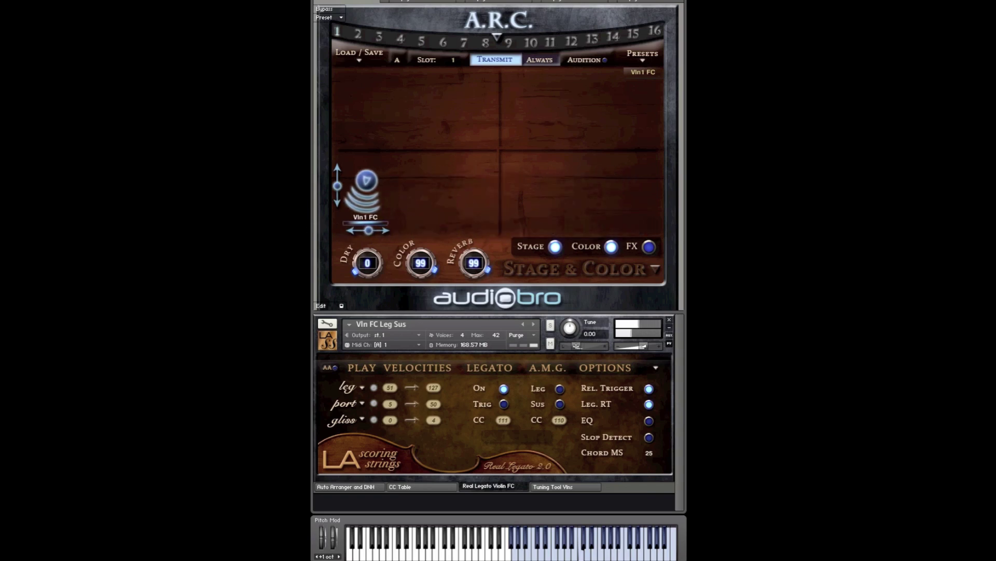
pyautogui.click(380, 205)
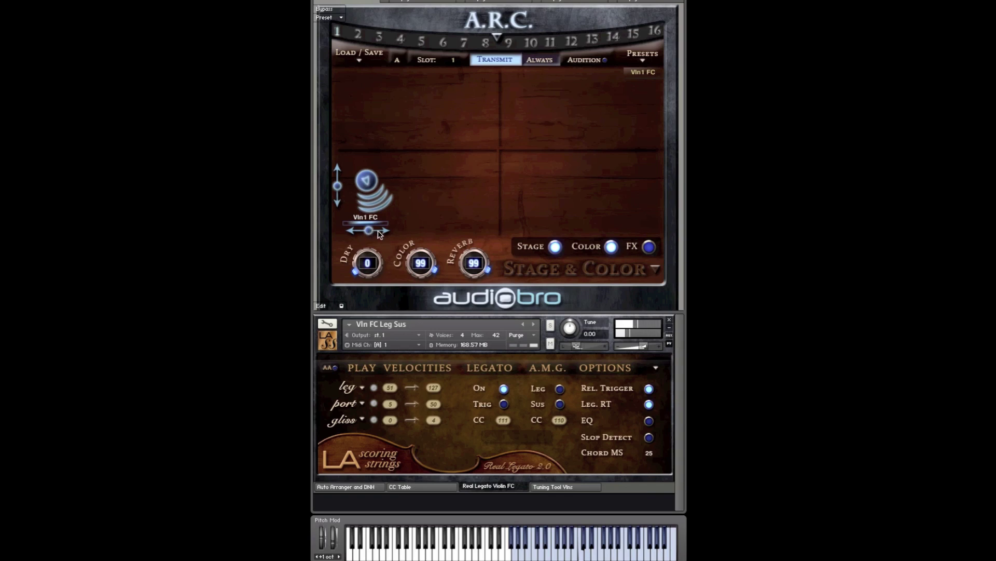
pyautogui.moveTo(371, 231); pyautogui.dragTo(422, 231)
pyautogui.moveTo(419, 197); pyautogui.dragTo(363, 196)
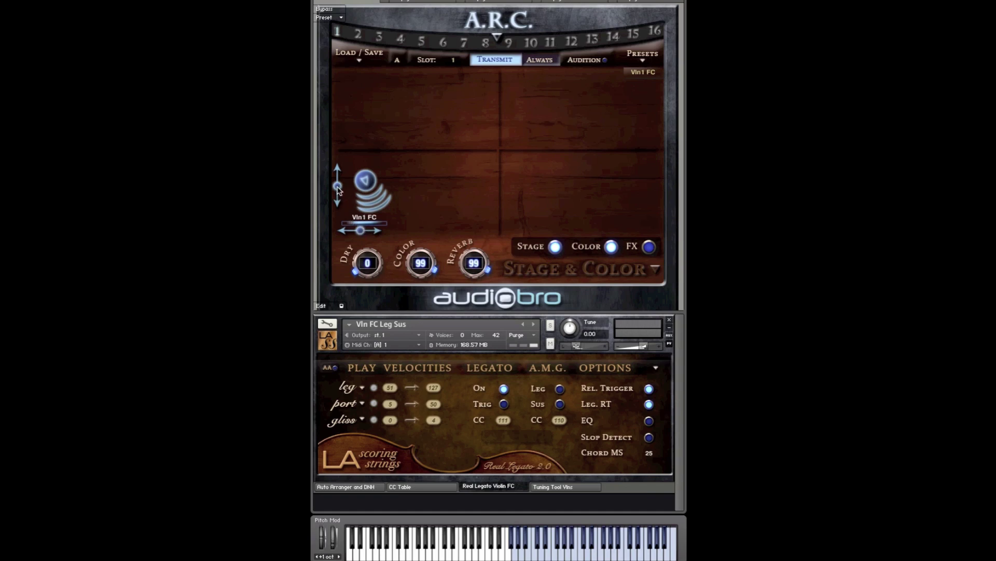
pyautogui.moveTo(337, 187)
pyautogui.mouseDown()
pyautogui.moveTo(337, 163)
pyautogui.moveTo(338, 180)
pyautogui.mouseUp()
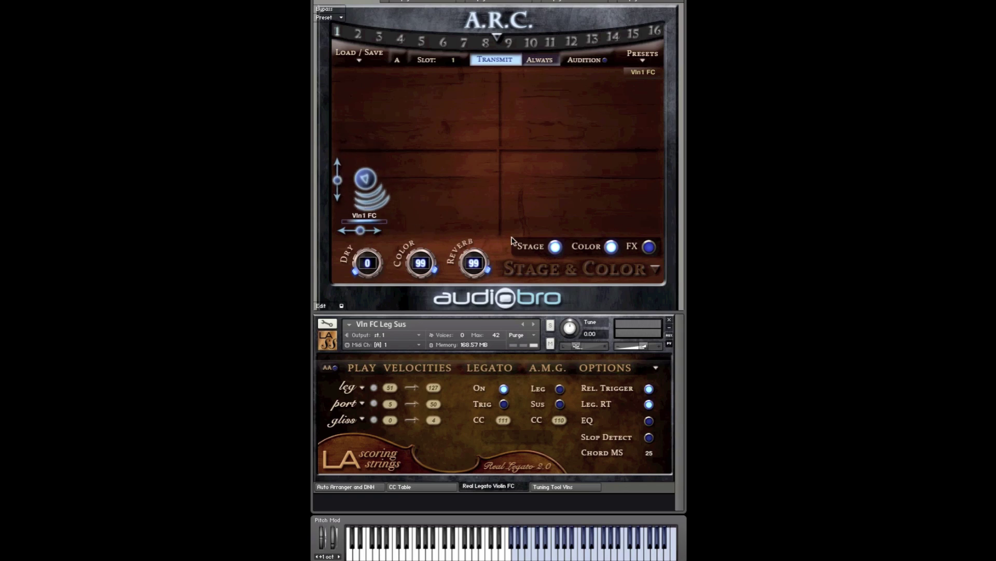
pyautogui.click(556, 248)
pyautogui.click(555, 248)
# Move Vln1 FC to the back left corner of the stage and angle it further toward the centre
pyautogui.moveTo(338, 180); pyautogui.dragTo(336, 78)
pyautogui.click(336, 165)
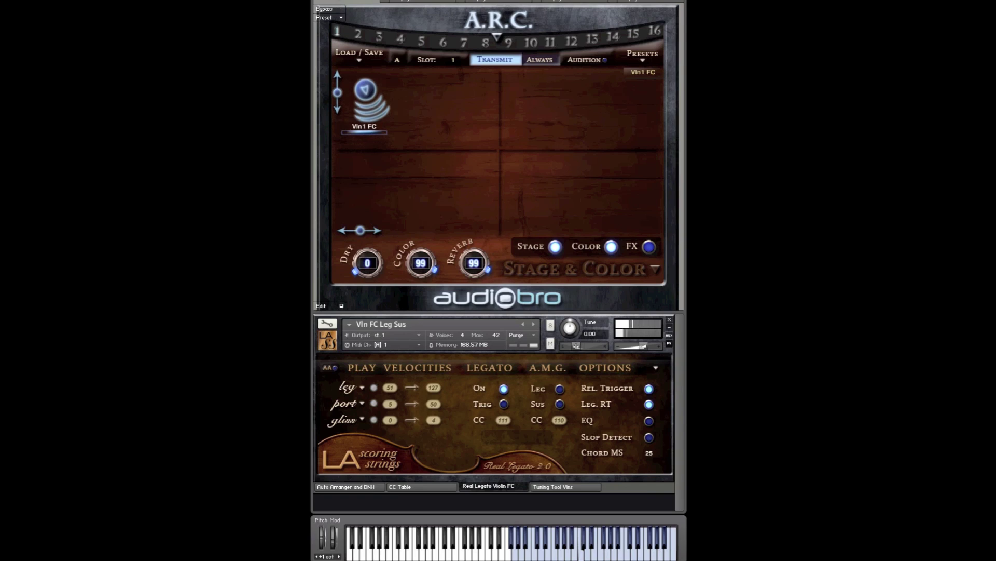
pyautogui.moveTo(368, 232); pyautogui.dragTo(341, 224)
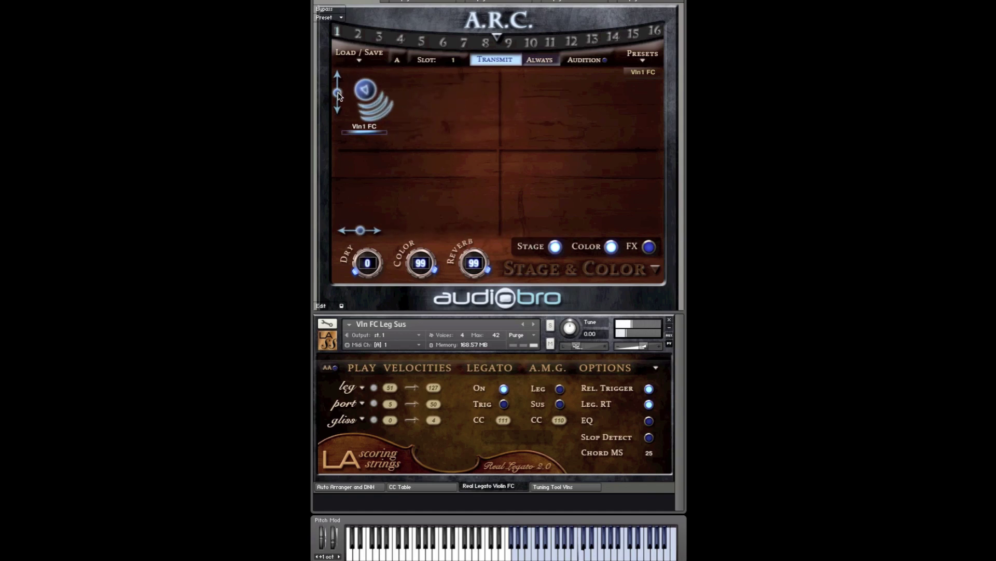
# Bring Vln1 FC back toward the front of the stage and place it slightly left of centre
pyautogui.moveTo(337, 92); pyautogui.dragTo(332, 224)
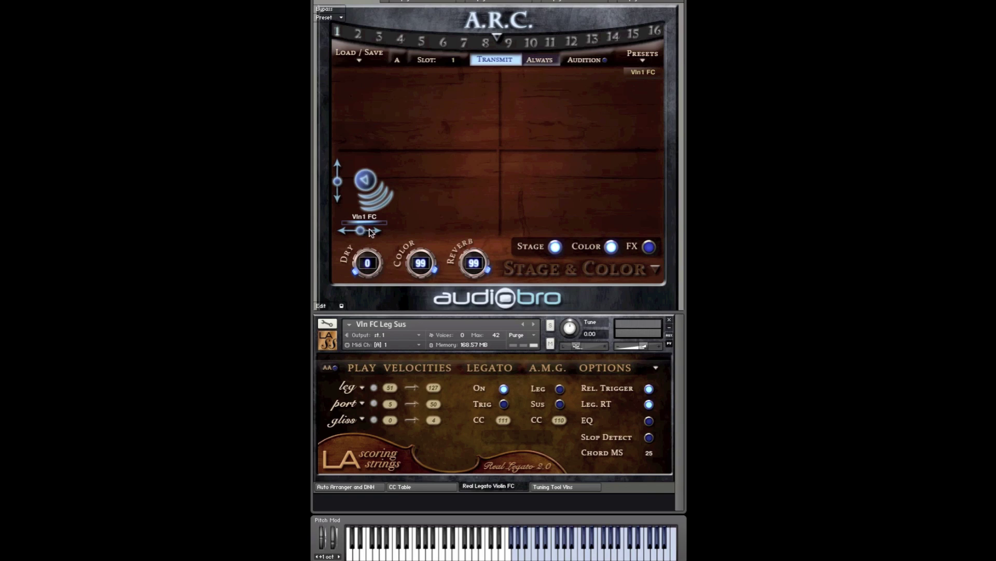
pyautogui.moveTo(370, 232); pyautogui.dragTo(505, 236)
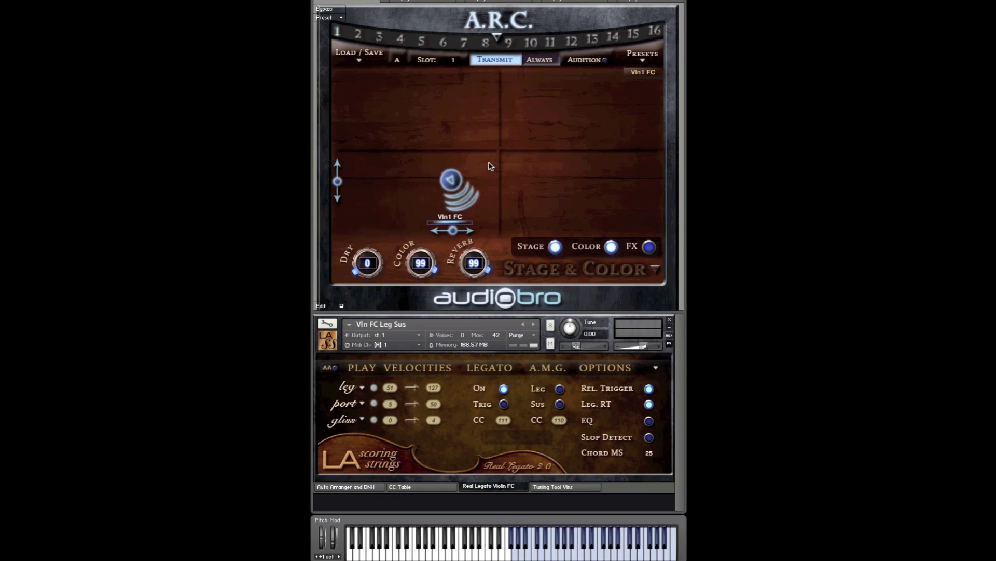